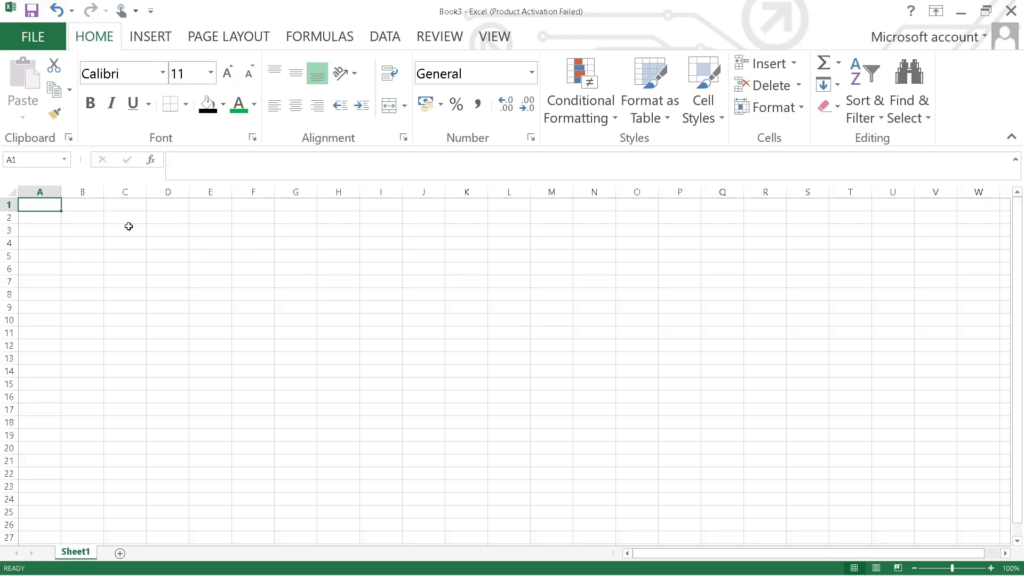
# Step: Enter the column headers "No:" in cell B2 and "Name:" in cell C2
pyautogui.click(89, 218)
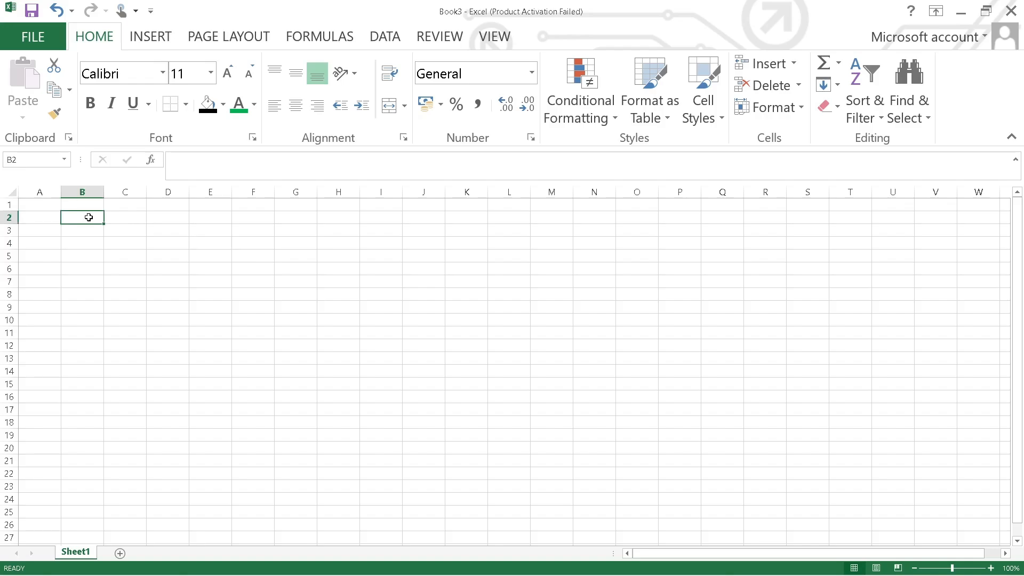
pyautogui.write('No')
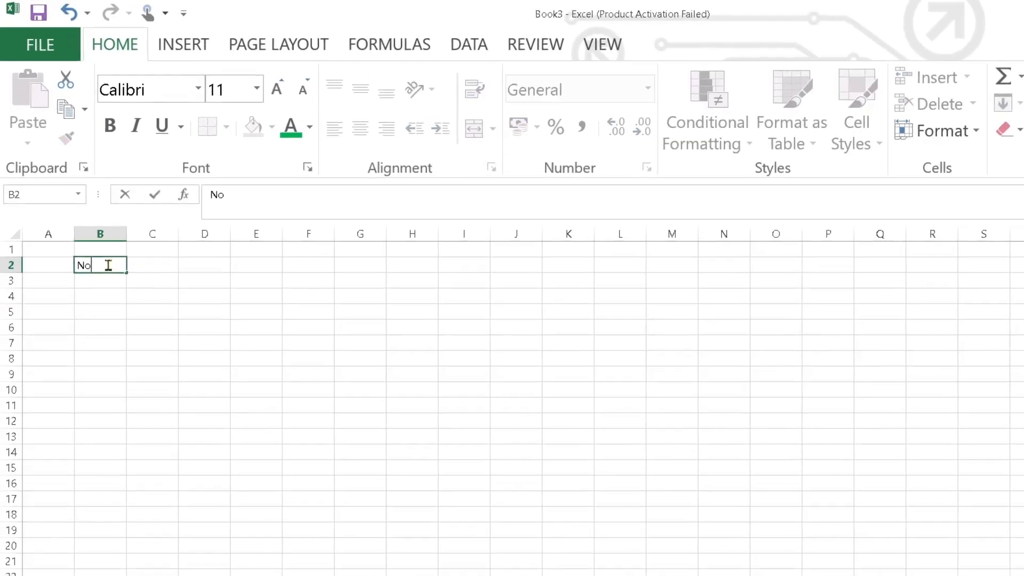
pyautogui.write(':')
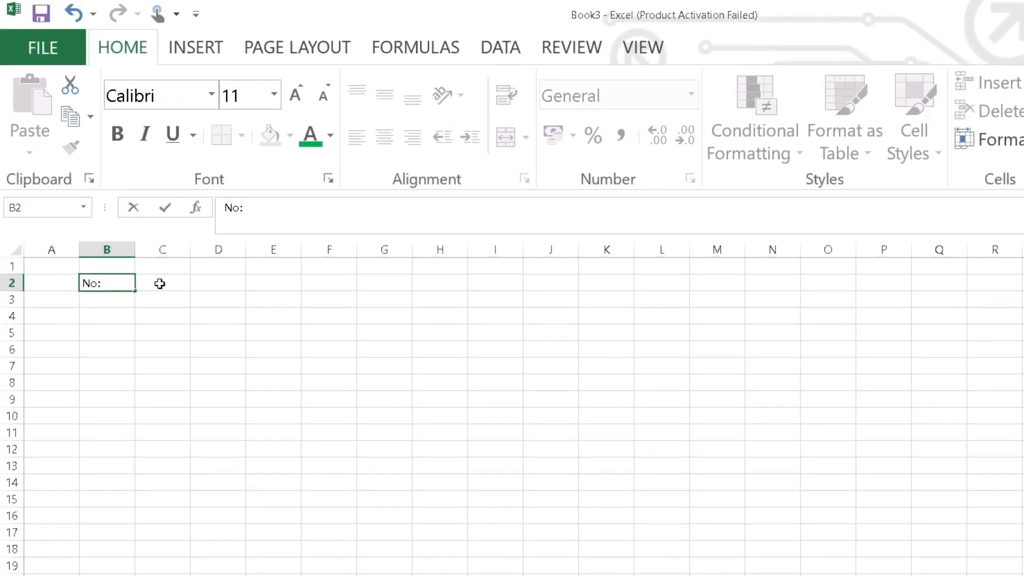
pyautogui.click(160, 283)
pyautogui.write('N')
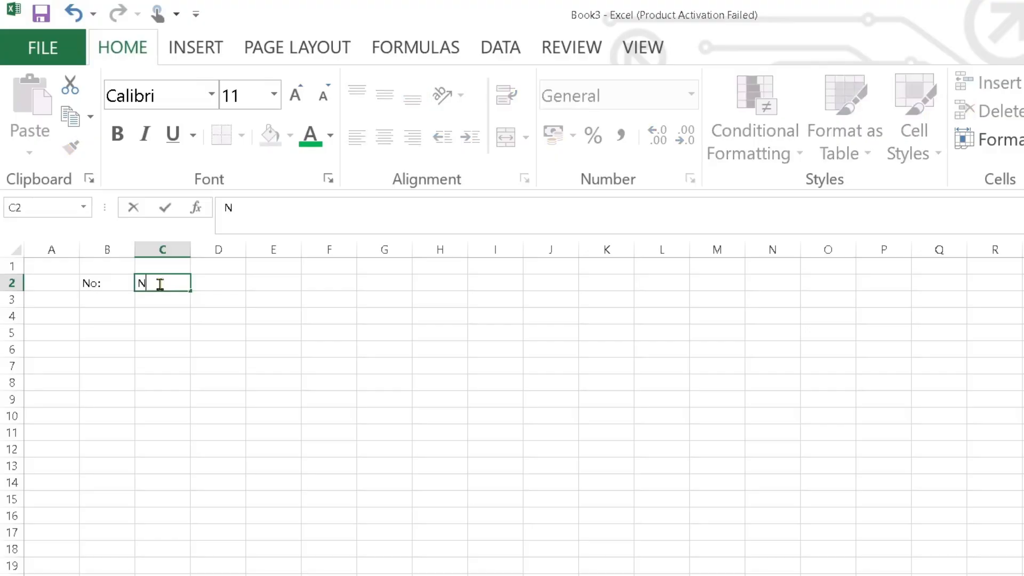
pyautogui.write('ame:')
# Step: Add the column headers "Age" in cell D2 and "Gender" in cell E2
pyautogui.click(210, 279)
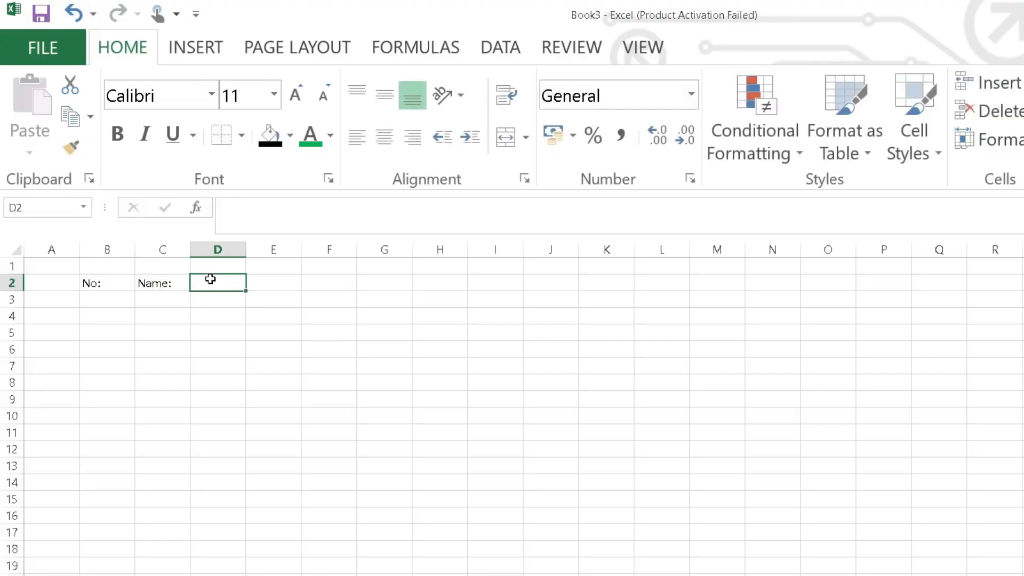
pyautogui.write('age')
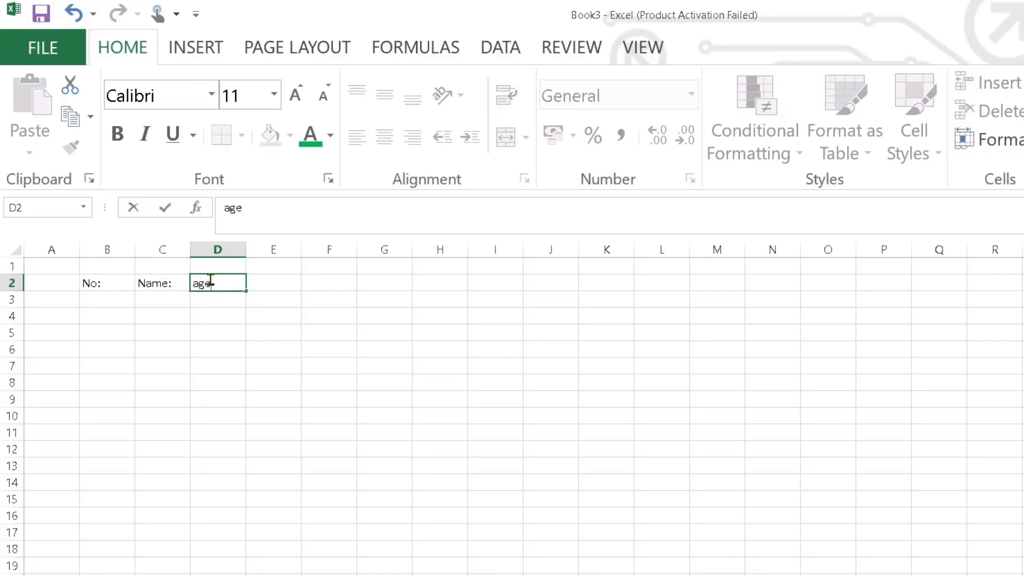
pyautogui.press('BackSpace')
pyautogui.press('BackSpace')
pyautogui.press('BackSpace')
pyautogui.write('Age')
pyautogui.click(261, 281)
pyautogui.write('Gender')
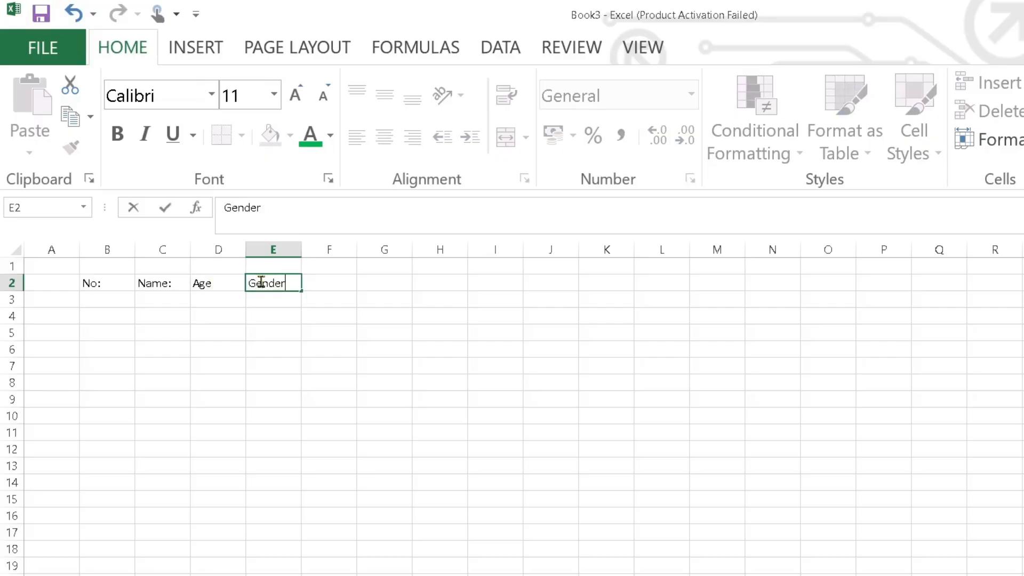
pyautogui.click(200, 339)
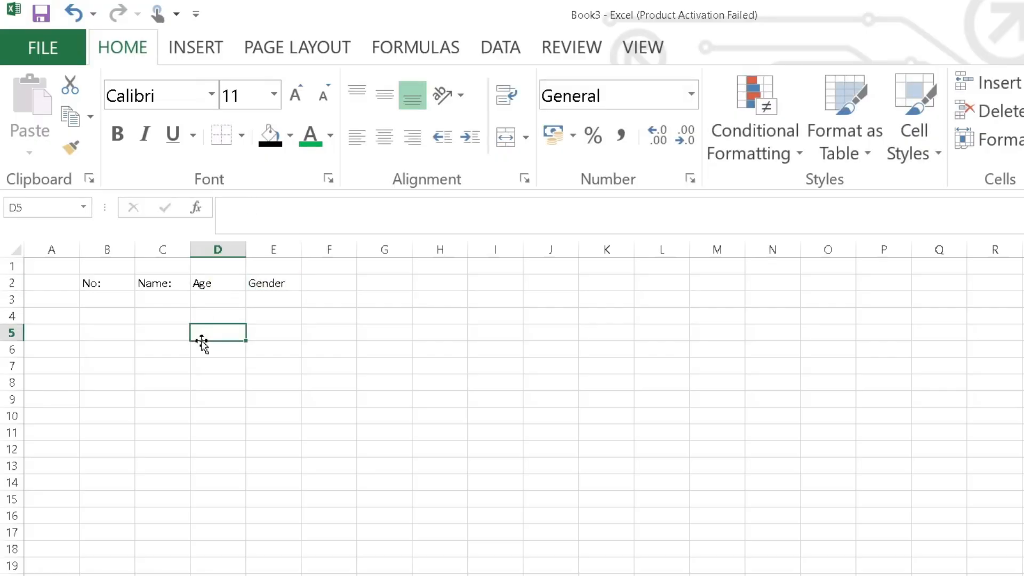
# Step: Fill cells C3 to C7 under the Name header with five first names, one per row
pyautogui.click(167, 298)
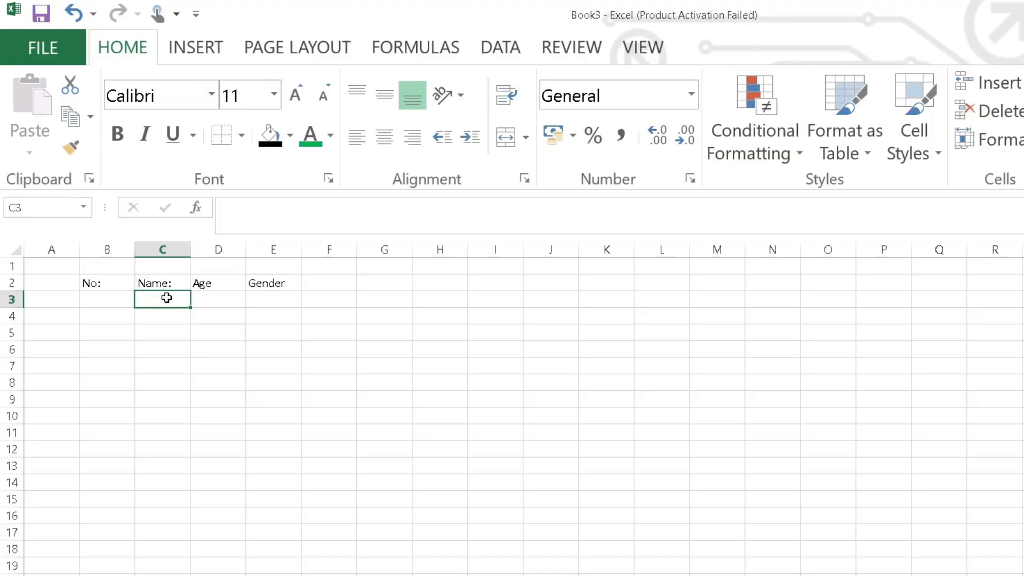
pyautogui.write('Mary')
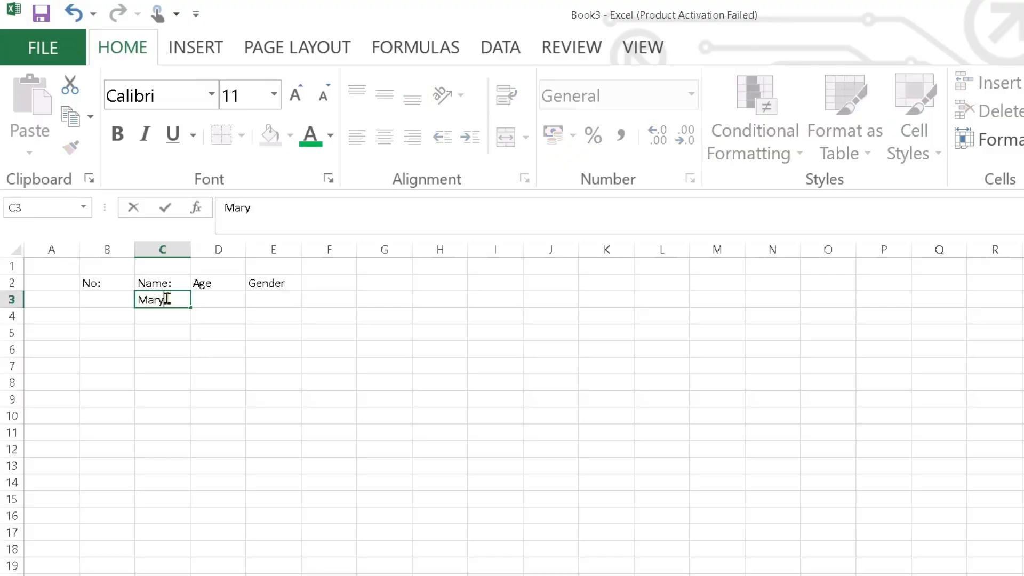
pyautogui.press('Return')
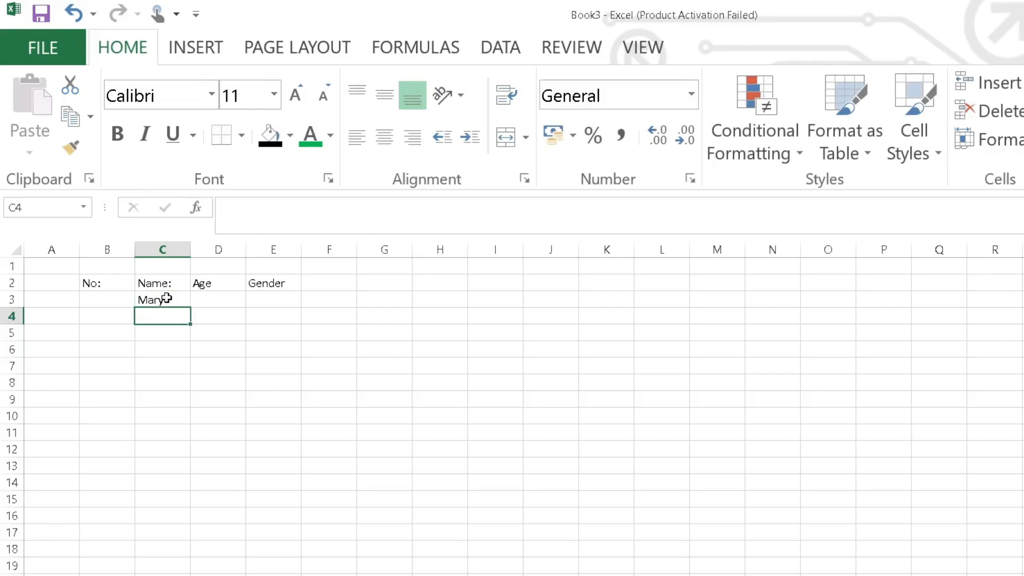
pyautogui.write('John')
pyautogui.press('Return')
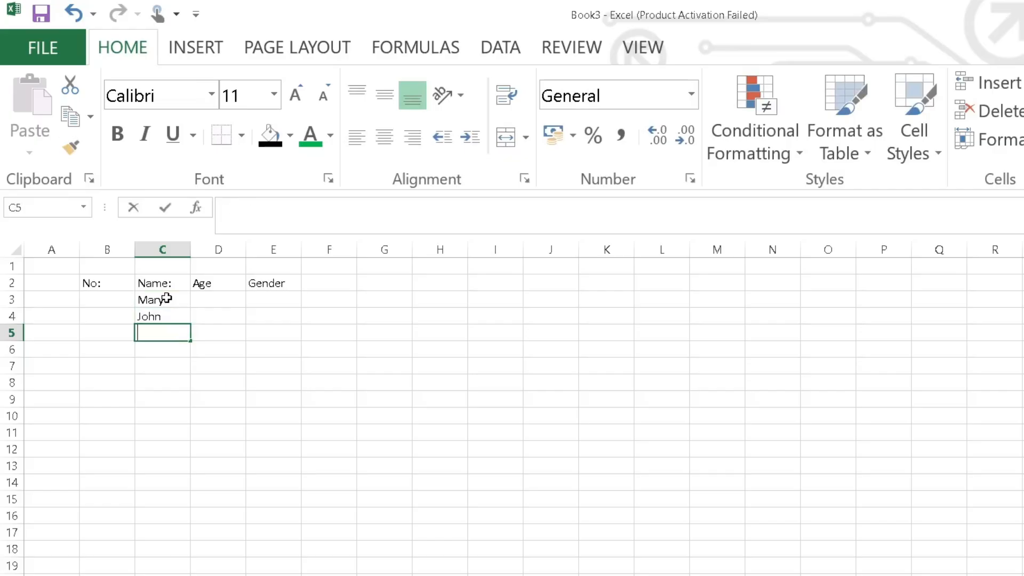
pyautogui.write('Mak')
pyautogui.press('Return')
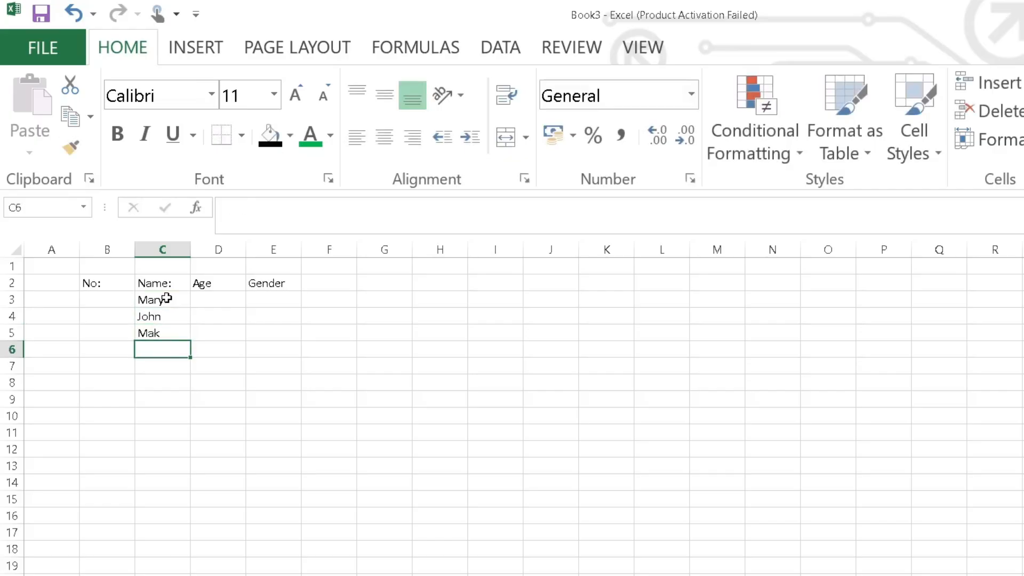
pyautogui.write('Mohamed')
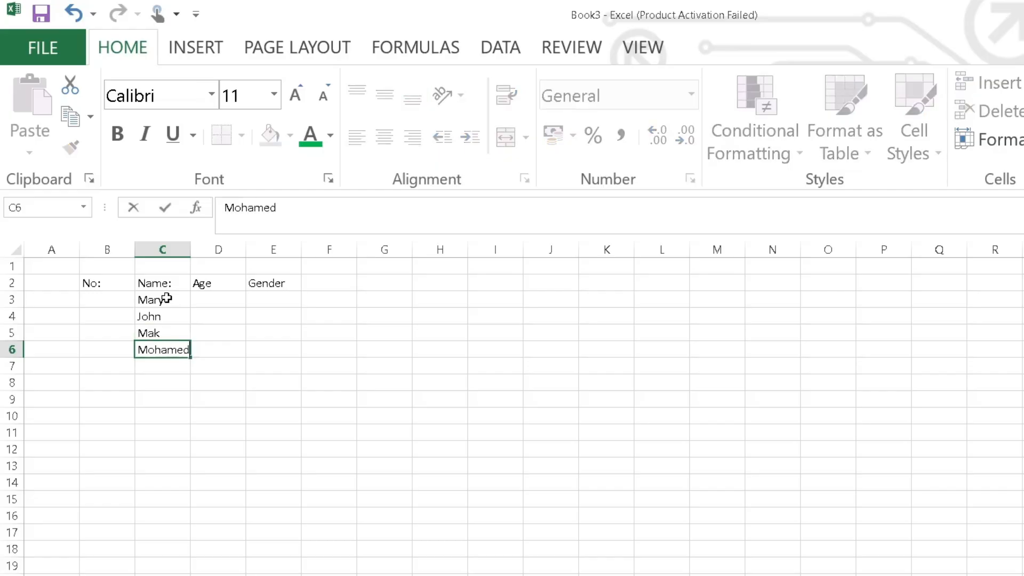
pyautogui.press('Return')
pyautogui.write('Lisa')
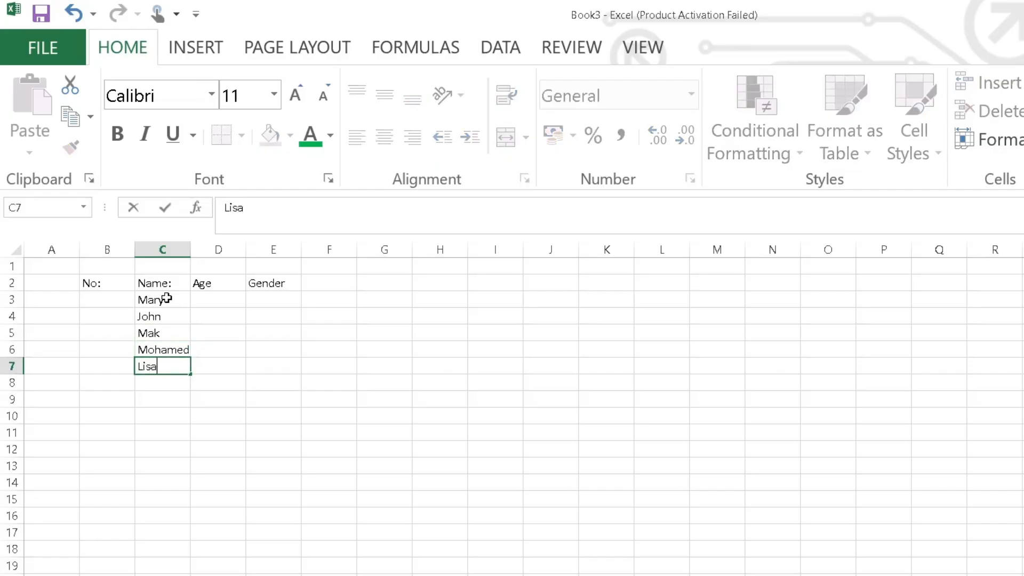
pyautogui.press('Return')
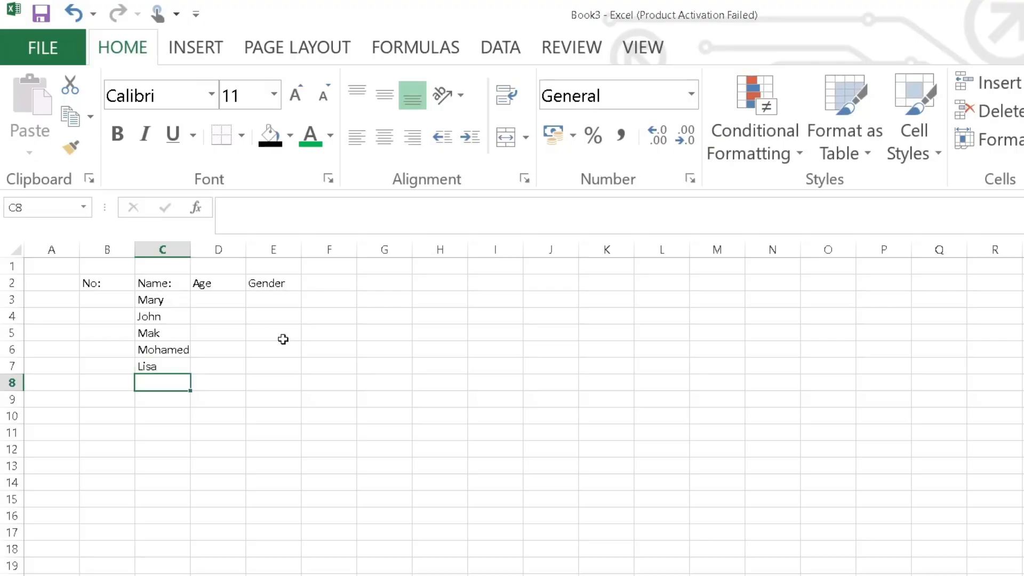
pyautogui.click(295, 352)
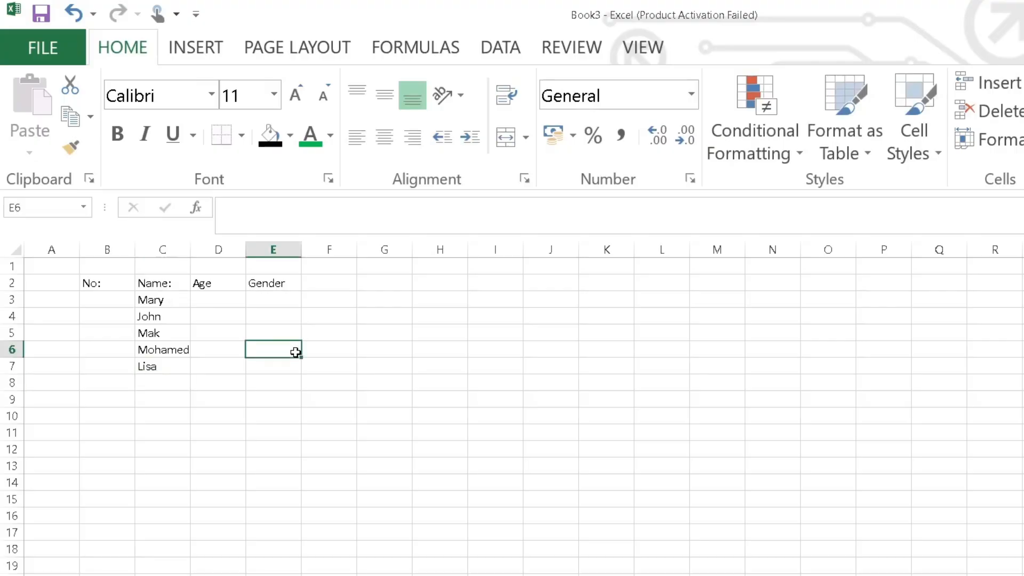
# Step: Enter age 12 and gender F in row 3, and age 13 and gender M in row 4
pyautogui.click(214, 299)
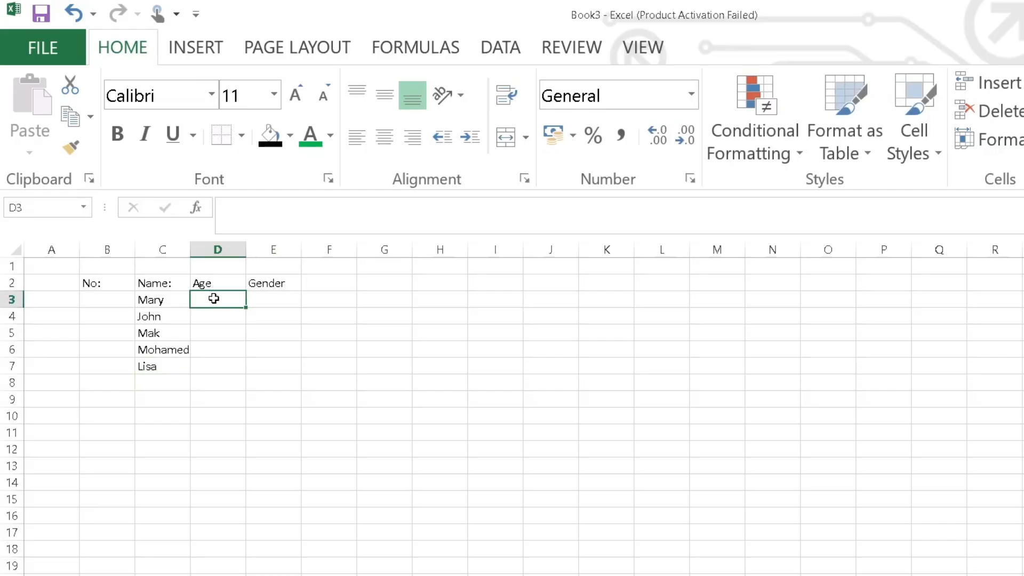
pyautogui.write('12')
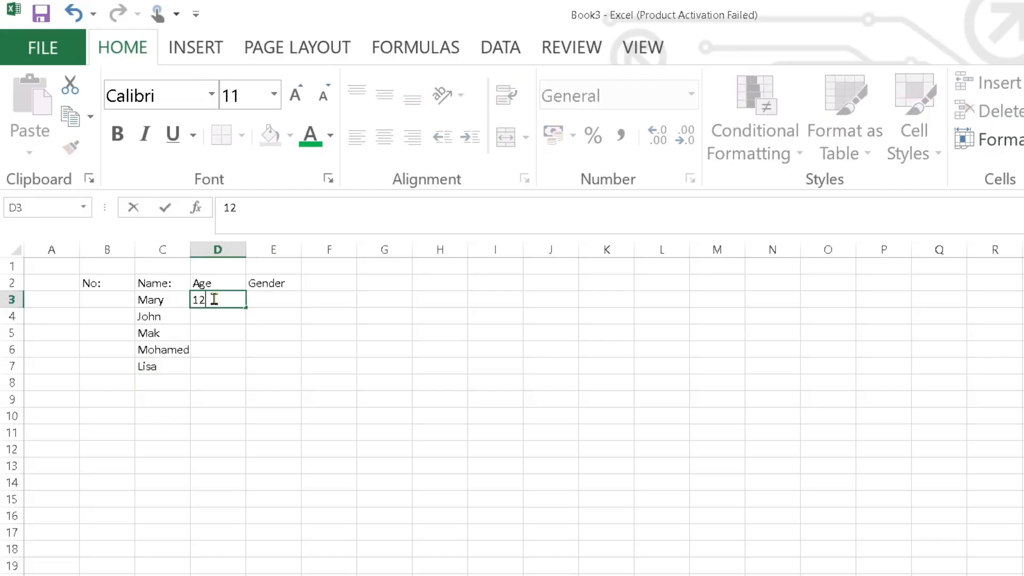
pyautogui.click(291, 299)
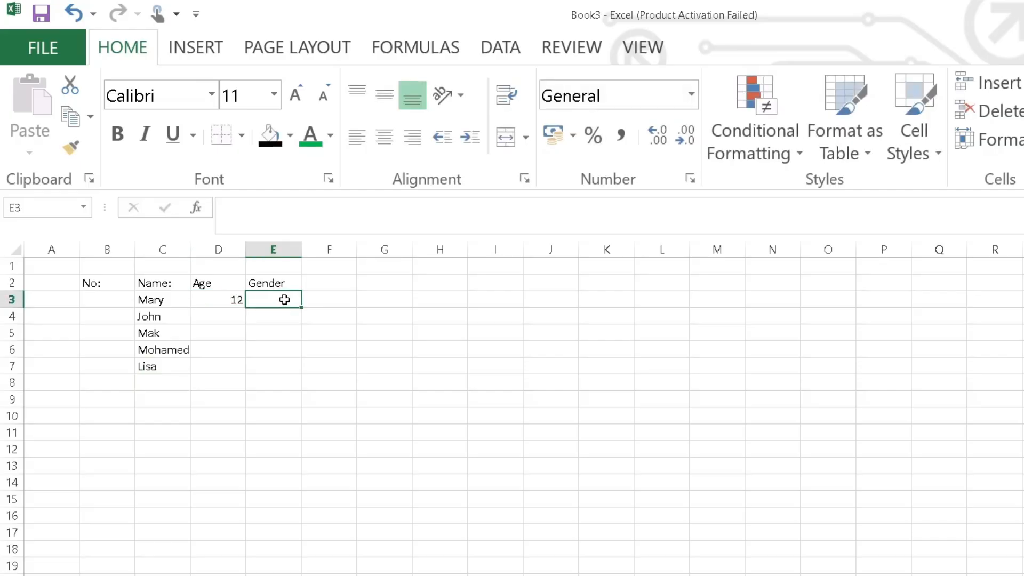
pyautogui.write('F')
pyautogui.click(207, 318)
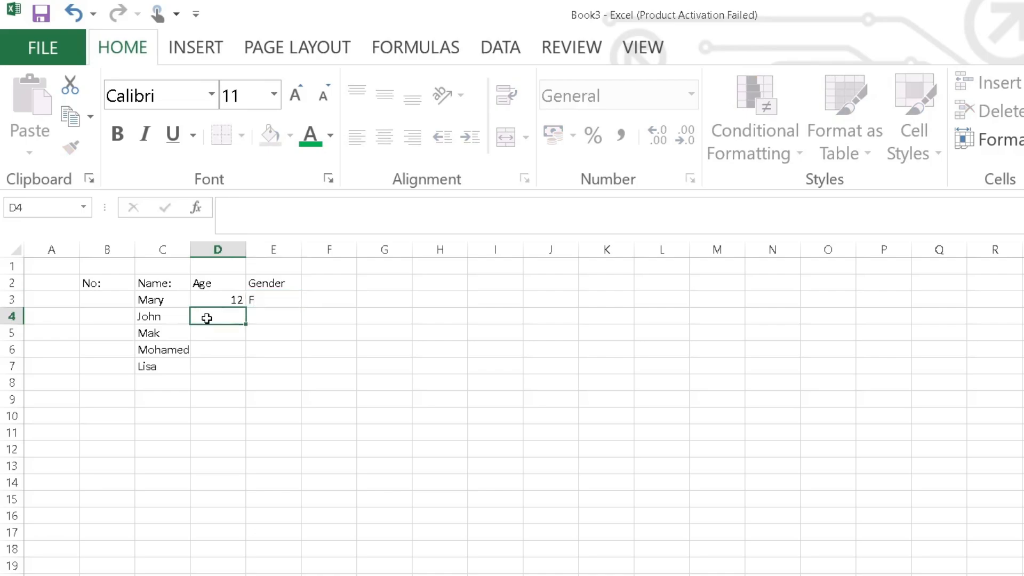
pyautogui.write('13')
pyautogui.click(267, 319)
pyautogui.write('M')
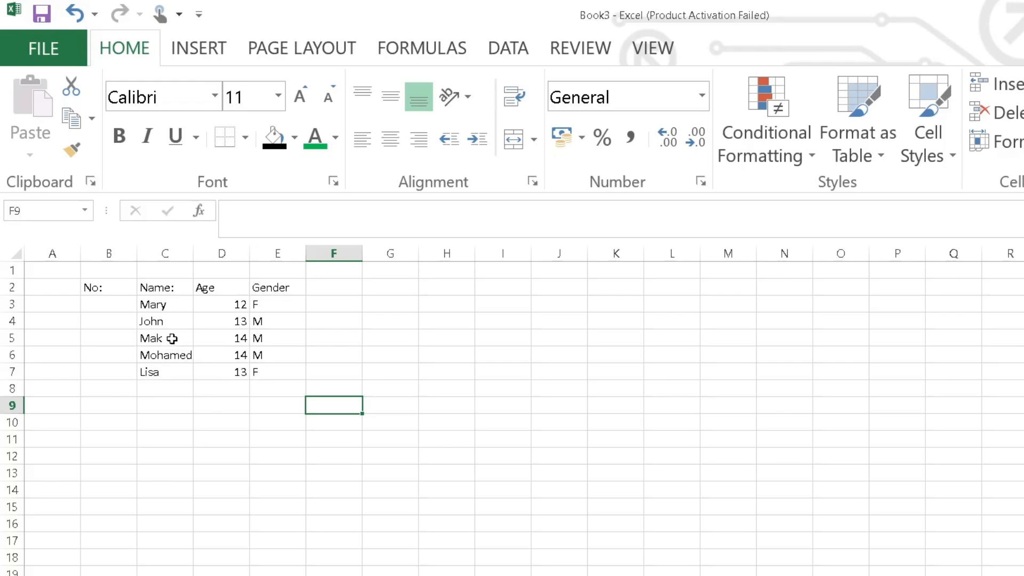
# Step: Correct the misspelled name in cell C5 by inserting an "r" before its final "k"
pyautogui.click(172, 338)
pyautogui.doubleClick(171, 339)
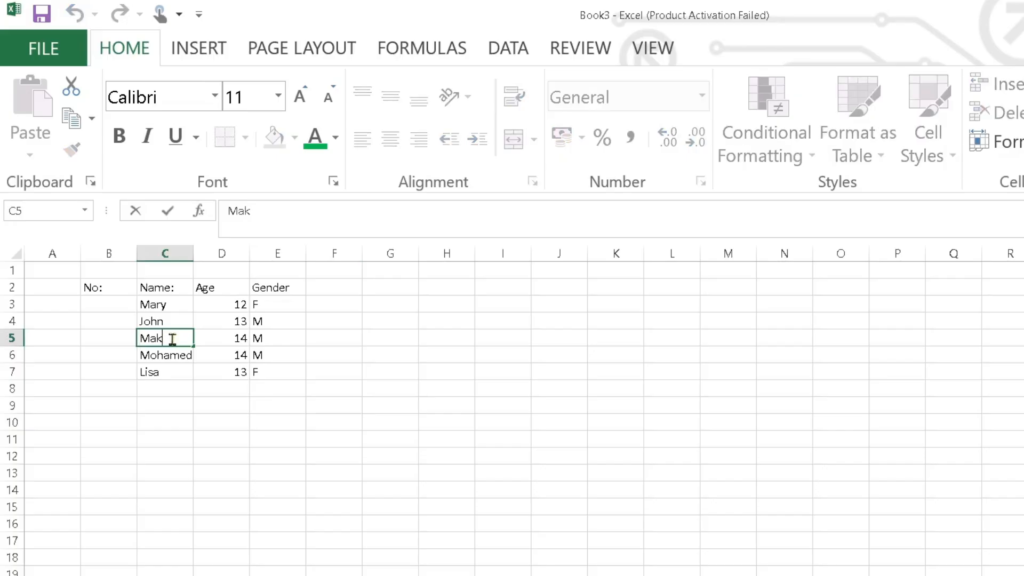
pyautogui.press('BackSpace')
pyautogui.write('ry')
pyautogui.press('BackSpace')
pyautogui.write('k')
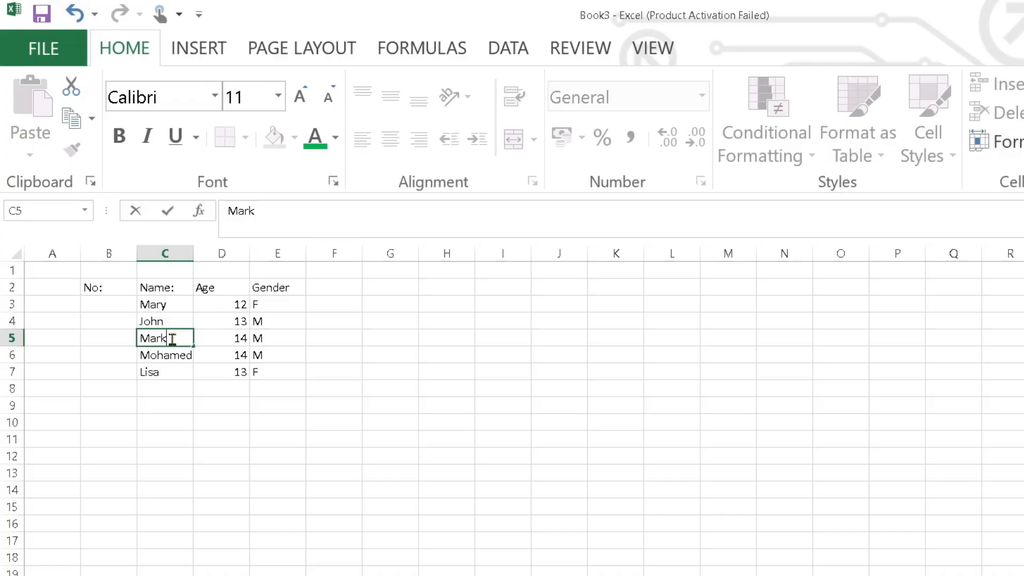
pyautogui.click(209, 403)
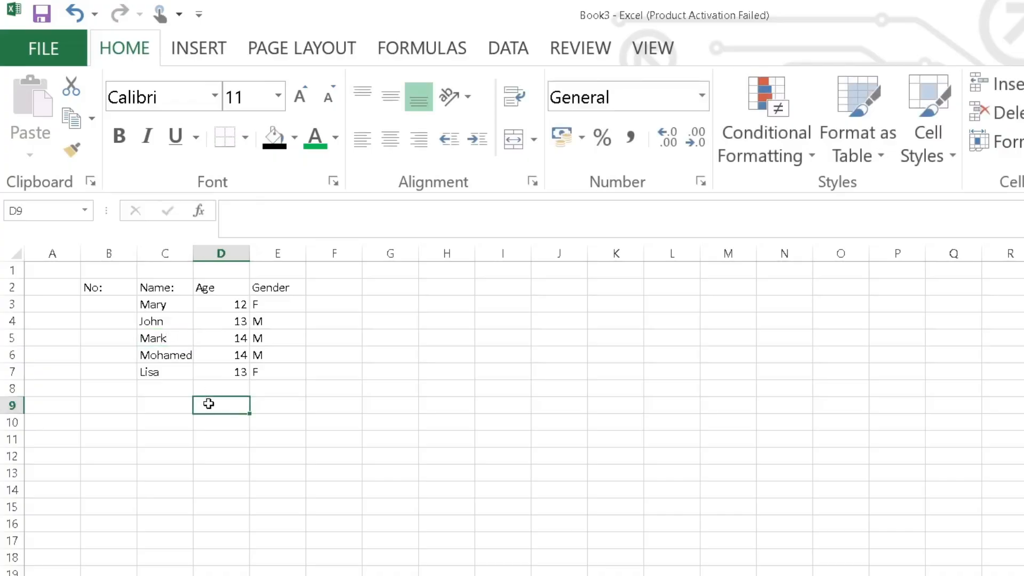
# Step: Open the name cells C6 and C4 for in-cell editing in turn, leaving their text as it is
pyautogui.click(188, 354)
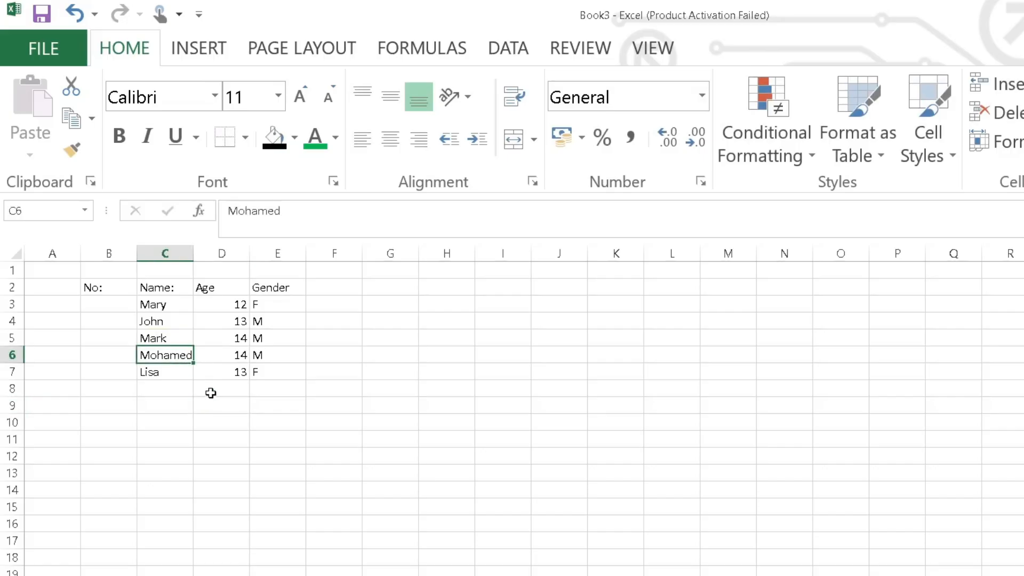
pyautogui.press('F2')
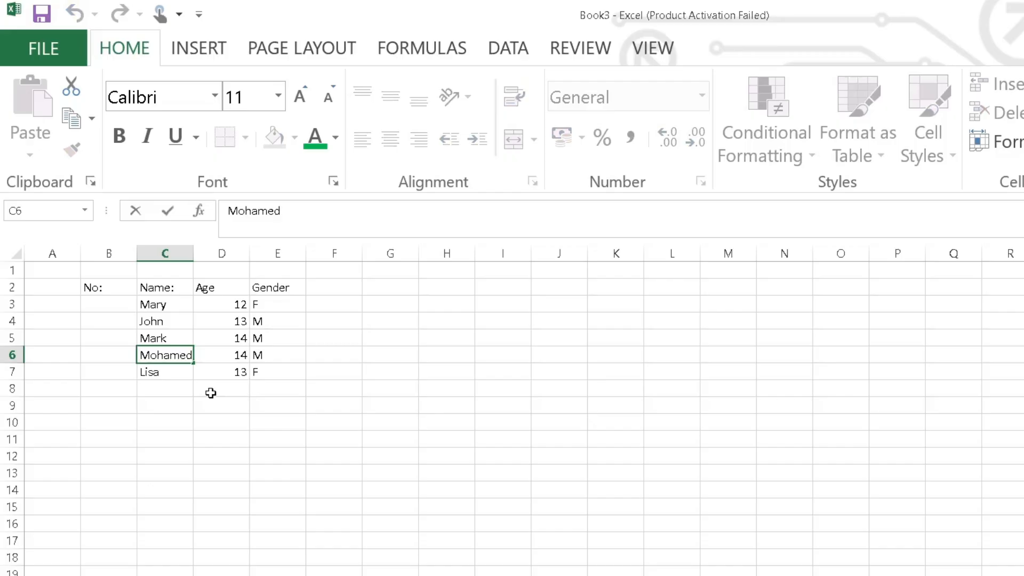
pyautogui.click(175, 321)
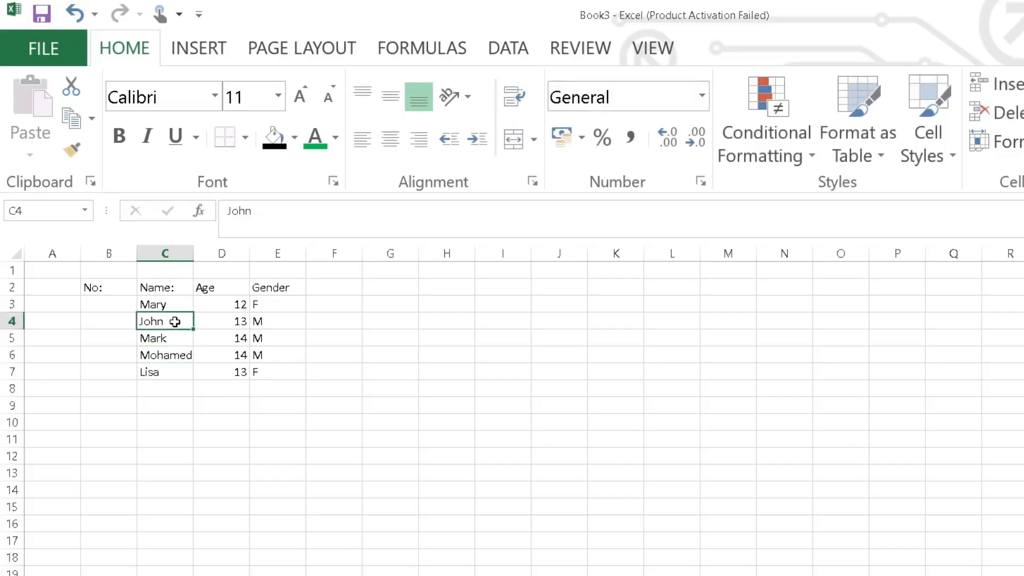
pyautogui.doubleClick(174, 322)
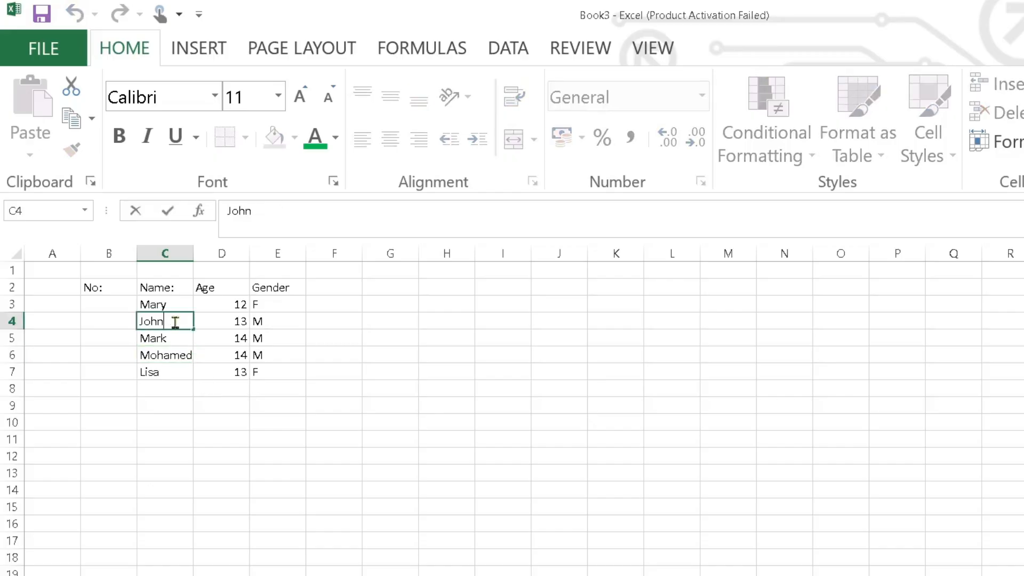
pyautogui.click(290, 439)
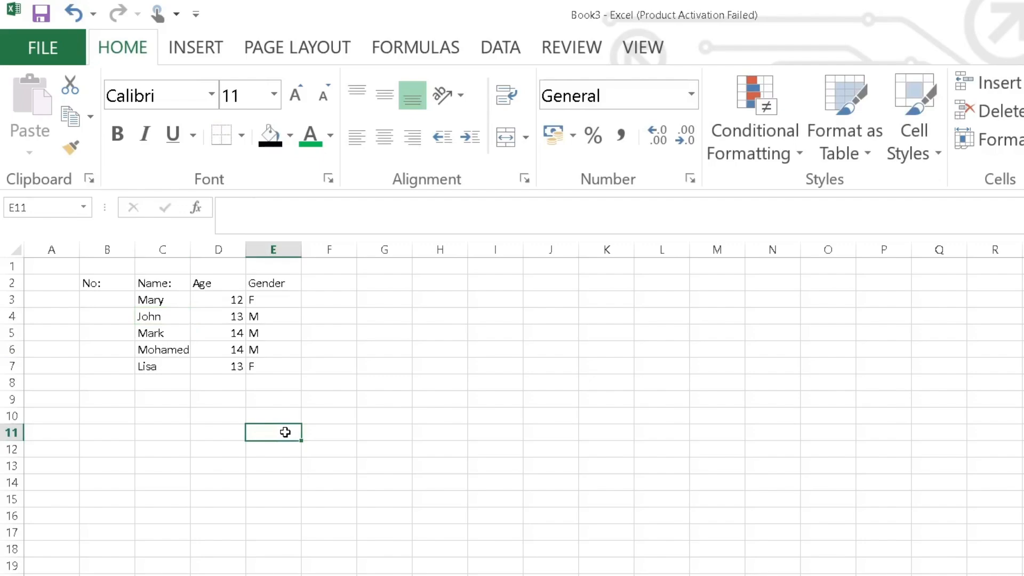
pyautogui.click(386, 383)
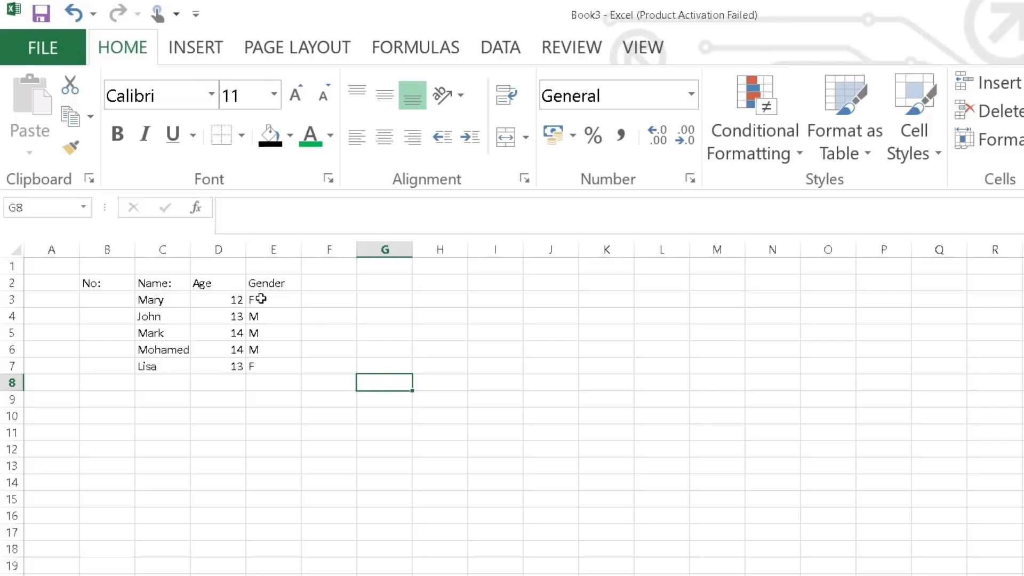
# Step: Remove the colon from the header in cell C2 so it reads "Name"
pyautogui.click(174, 284)
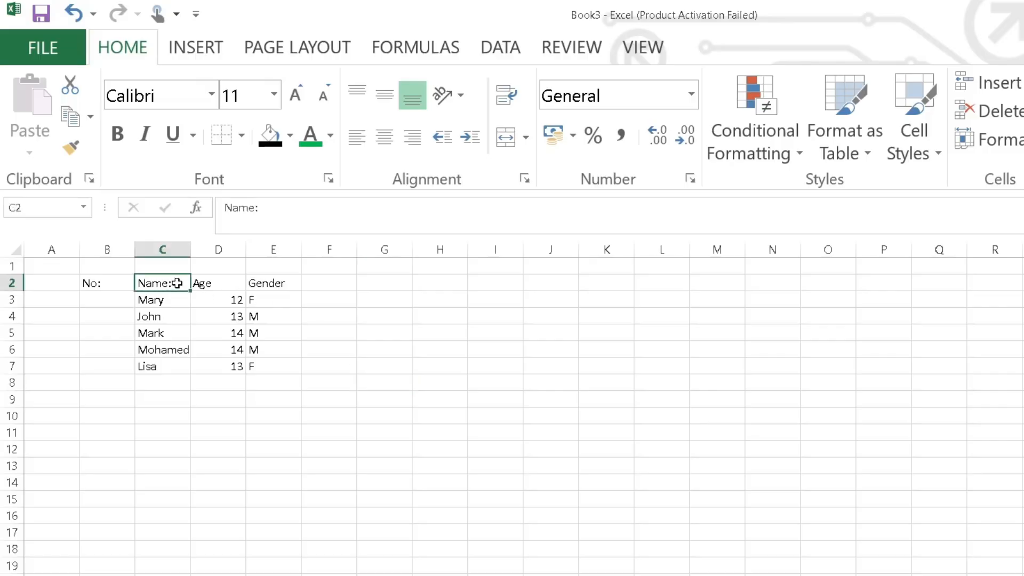
pyautogui.doubleClick(175, 284)
pyautogui.press('BackSpace')
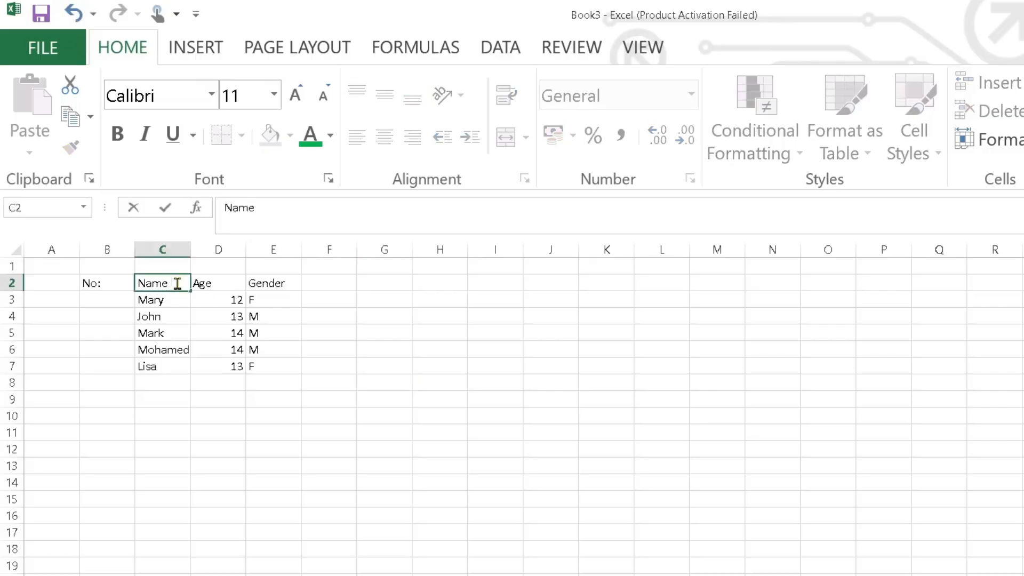
# Step: Change the font of the "Name" and "Age" headers in cells C2 and D2 to Arial Black
pyautogui.moveTo(177, 284); pyautogui.dragTo(140, 284)
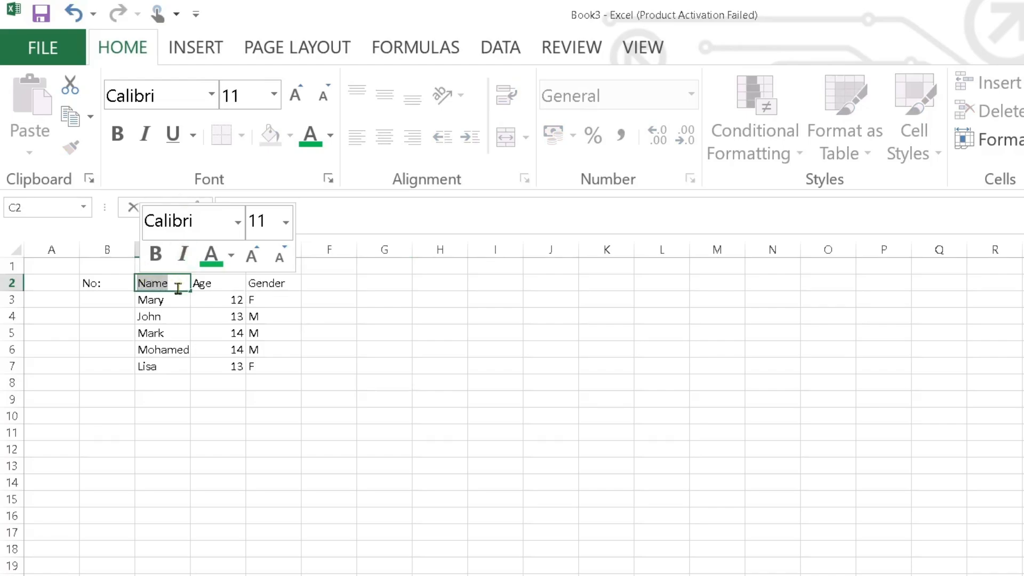
pyautogui.click(213, 94)
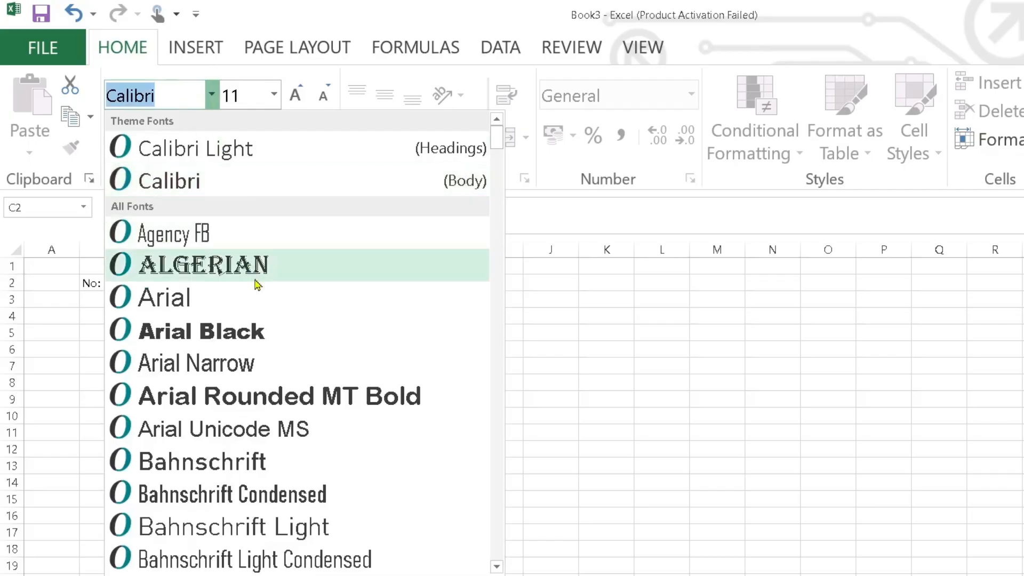
pyautogui.click(253, 335)
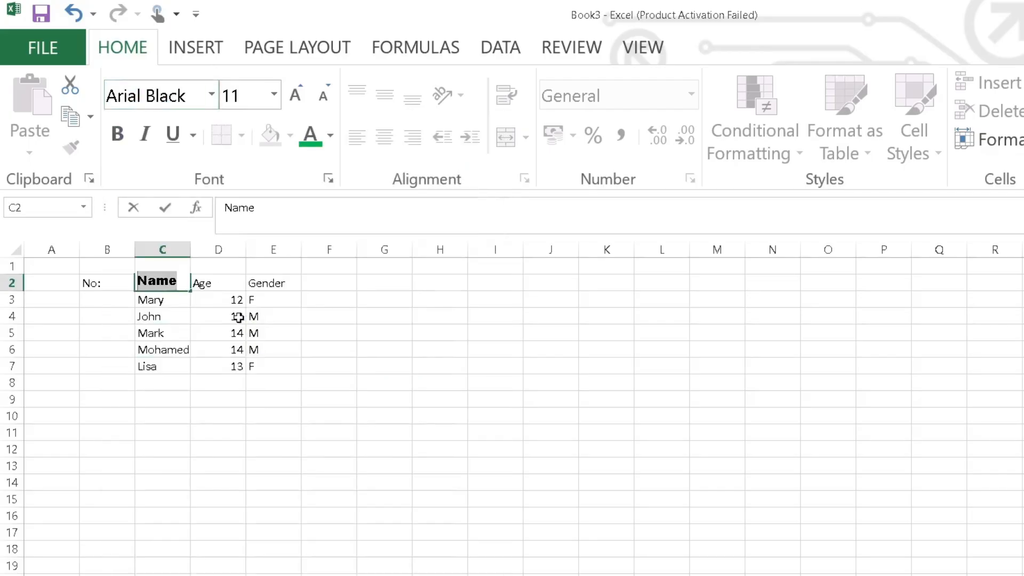
pyautogui.click(217, 285)
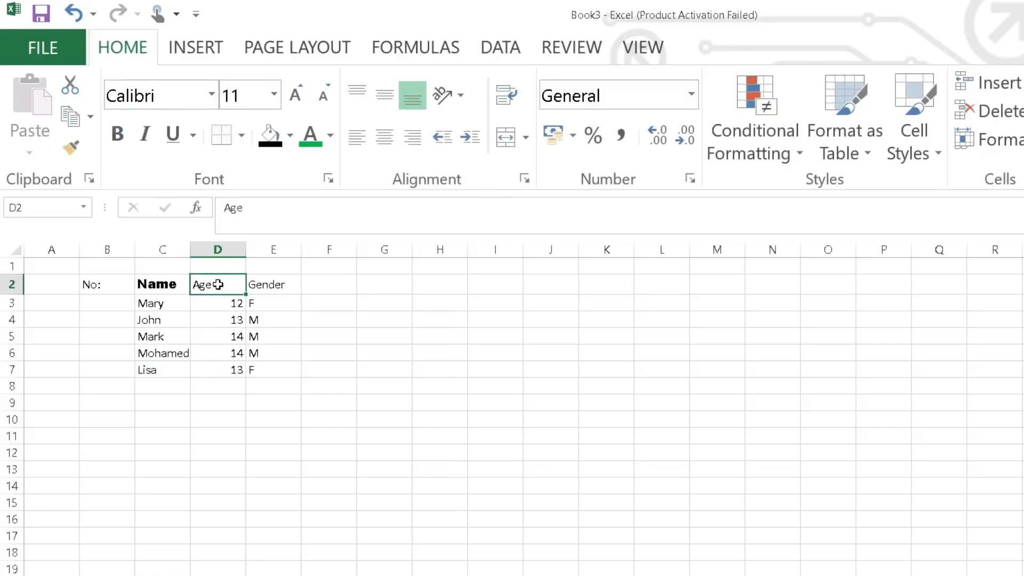
pyautogui.click(212, 95)
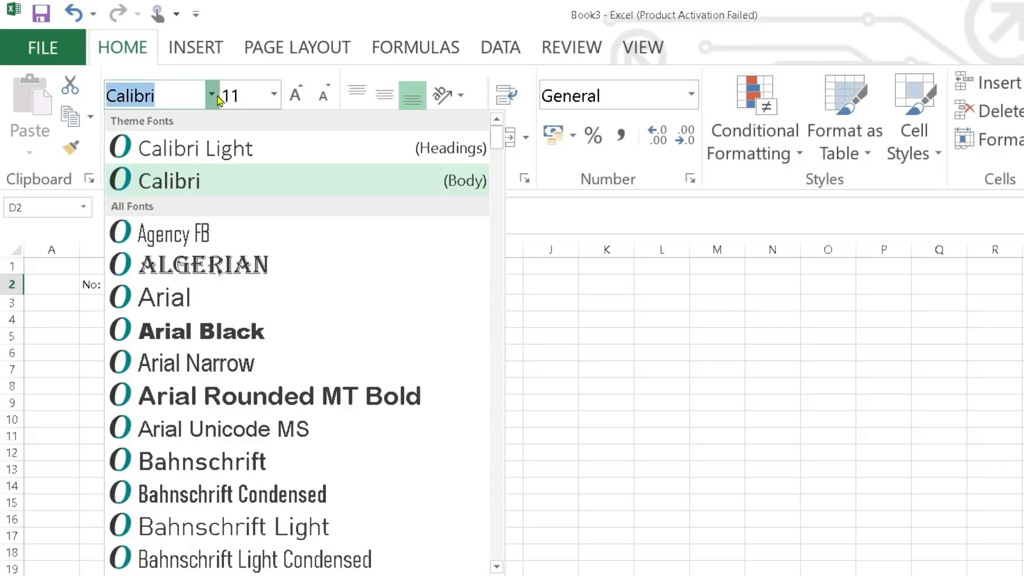
pyautogui.click(251, 331)
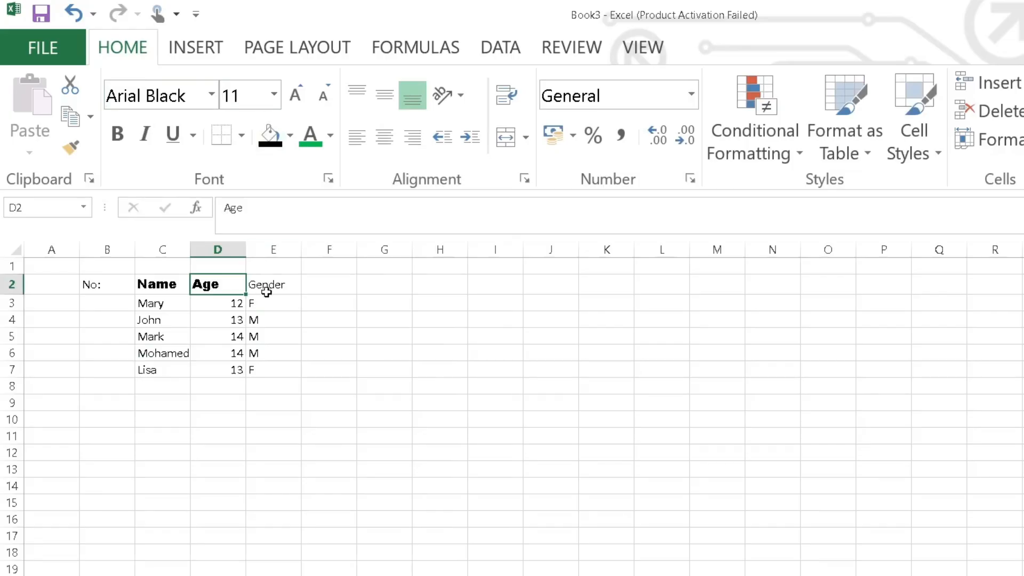
# Step: Apply the Arial Black font to the "Gender" header in E2 and the "No:" header in B2
pyautogui.click(265, 288)
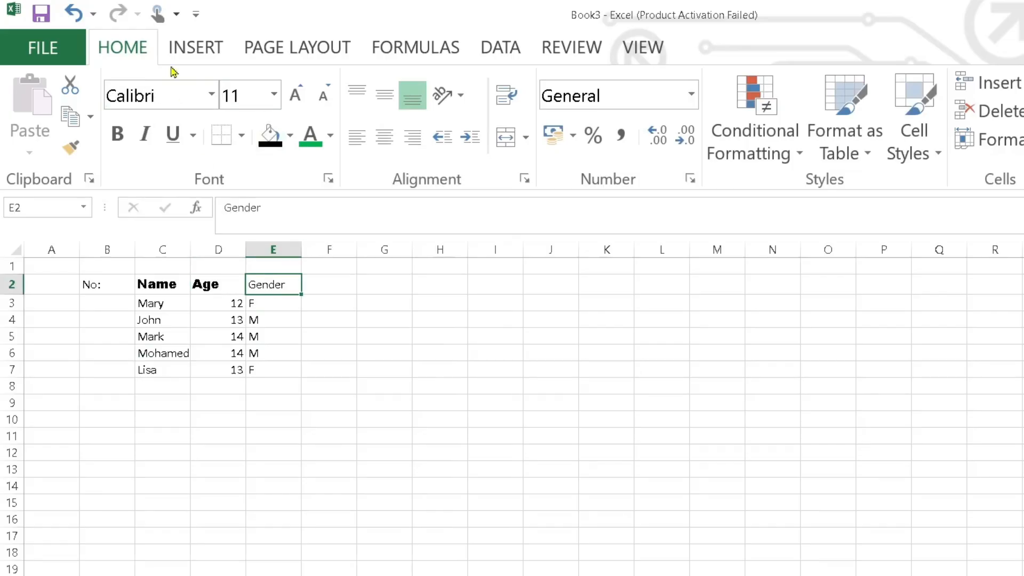
pyautogui.click(211, 95)
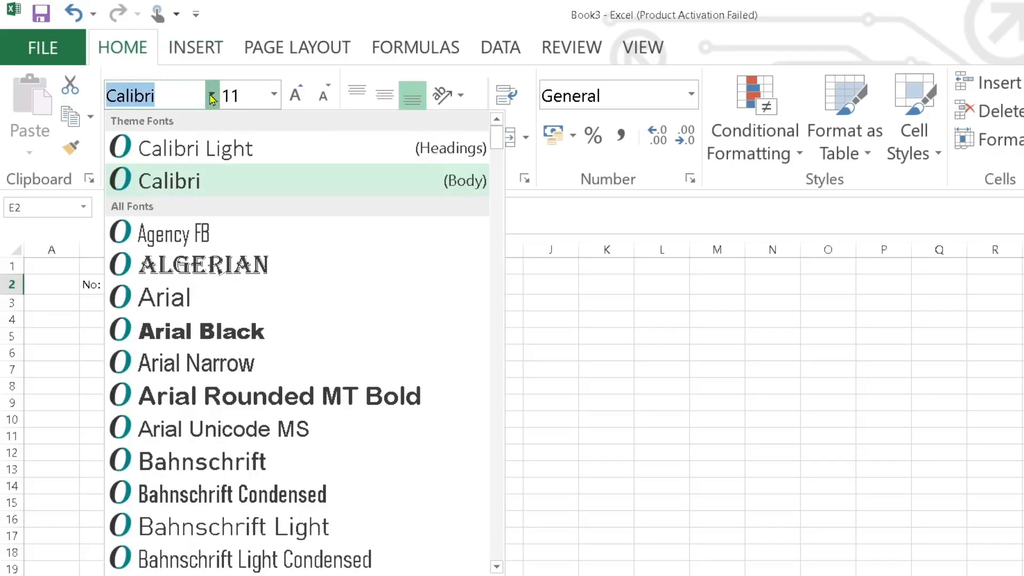
pyautogui.click(231, 329)
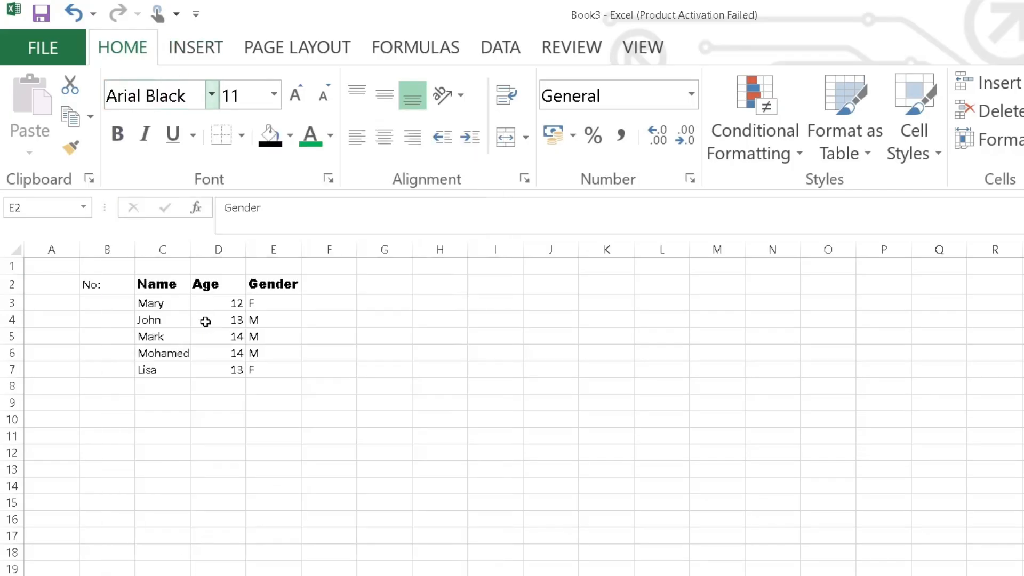
pyautogui.click(115, 287)
pyautogui.click(212, 95)
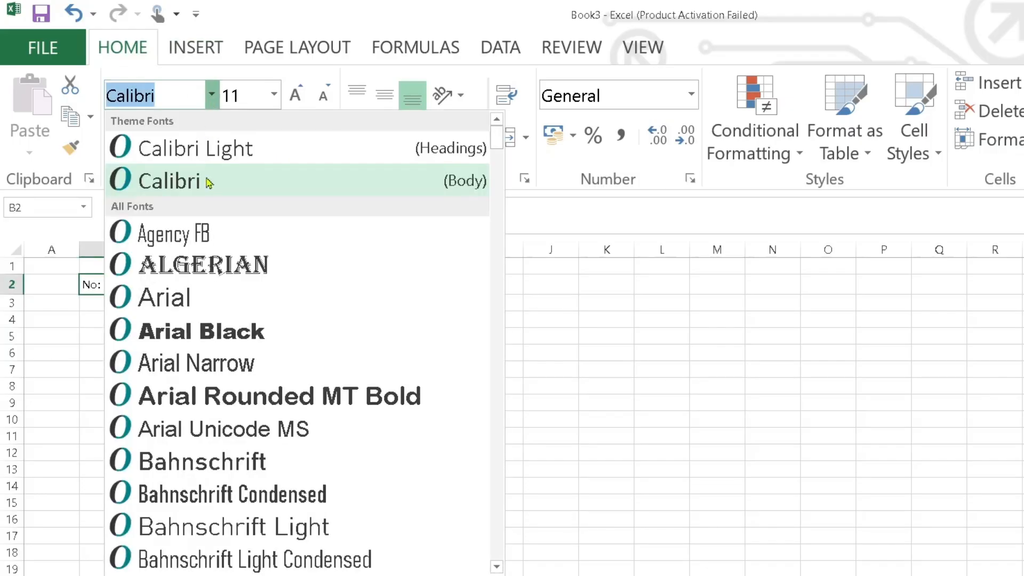
pyautogui.click(232, 336)
pyautogui.click(321, 393)
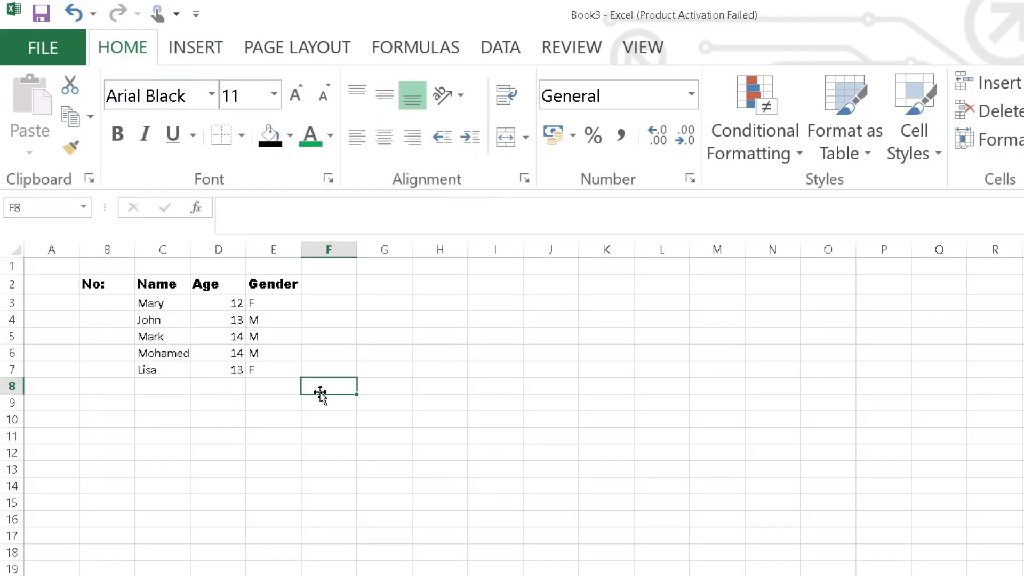
# Step: Set the font size of the "Name" and "Age" headers in cells C2 and D2 to 14
pyautogui.click(232, 353)
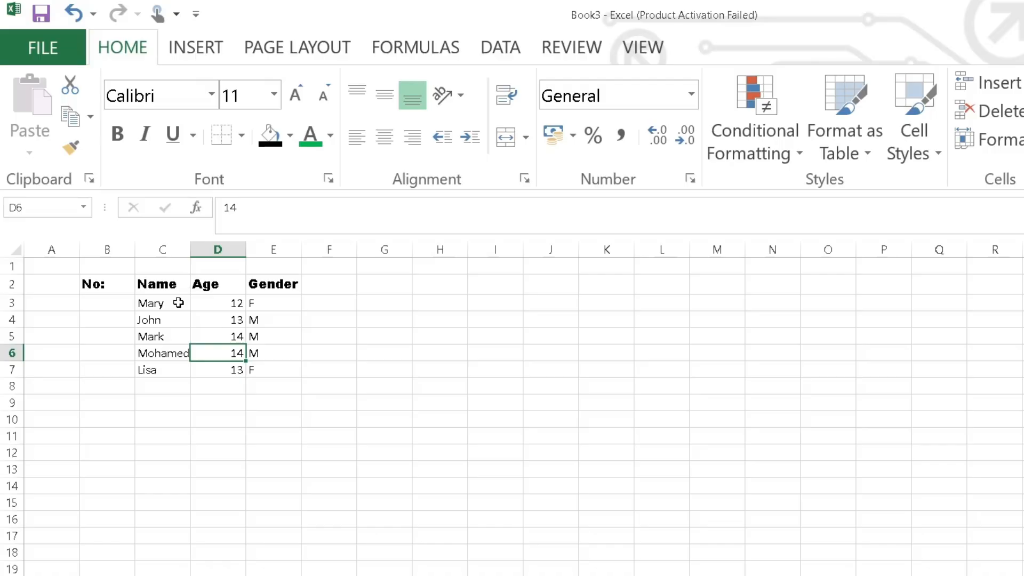
pyautogui.click(177, 285)
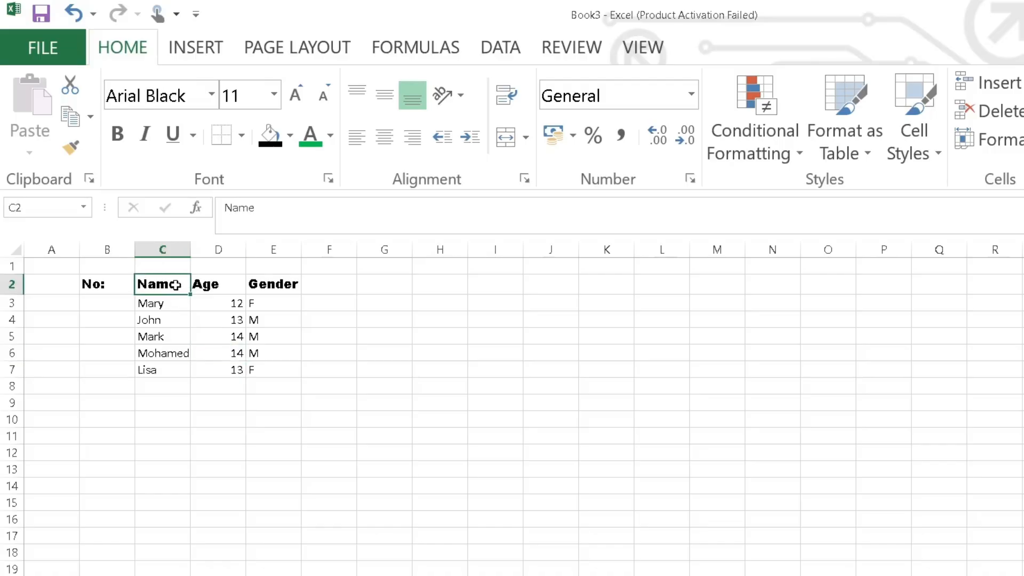
pyautogui.click(276, 97)
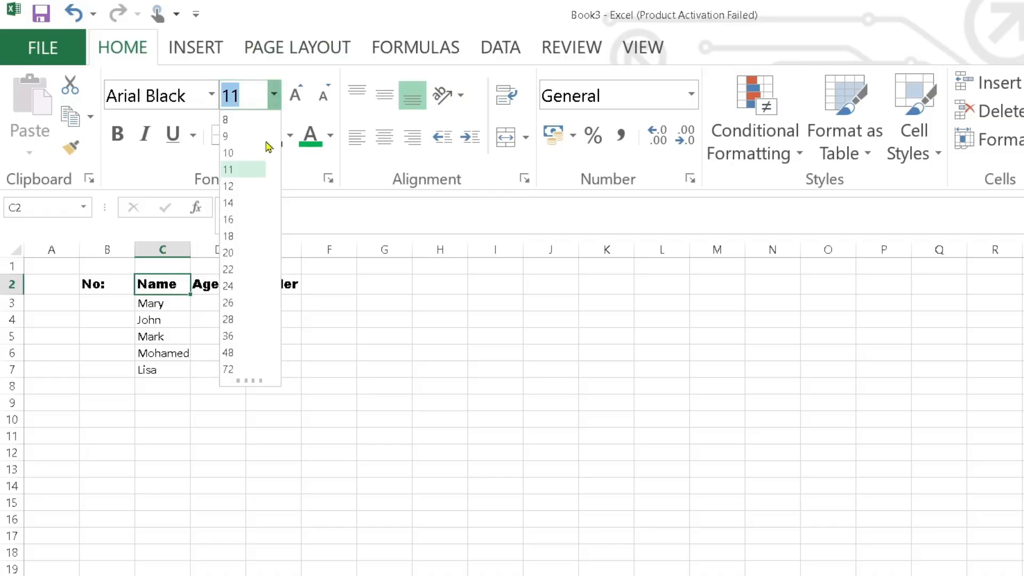
pyautogui.click(246, 204)
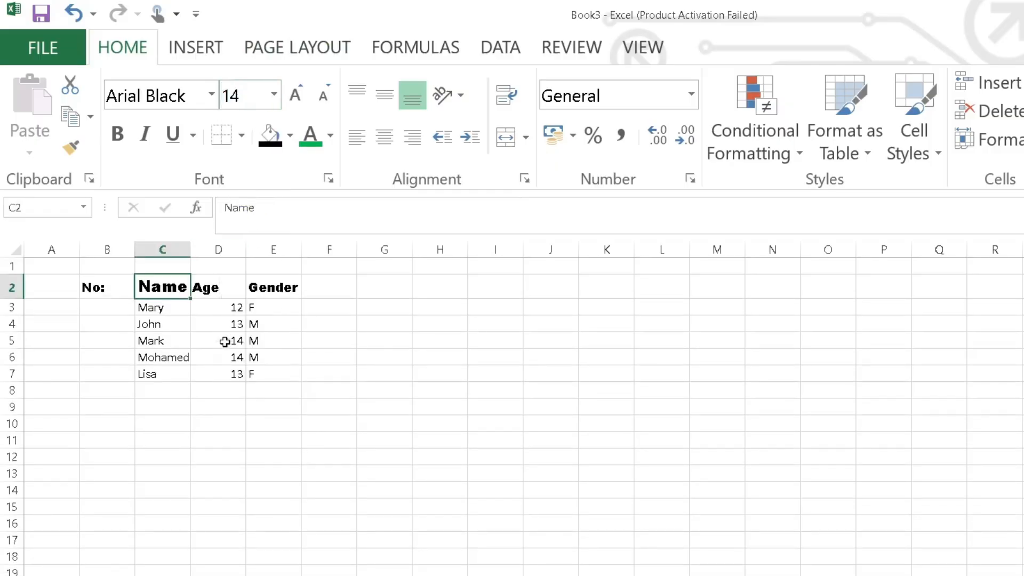
pyautogui.click(216, 288)
pyautogui.click(274, 95)
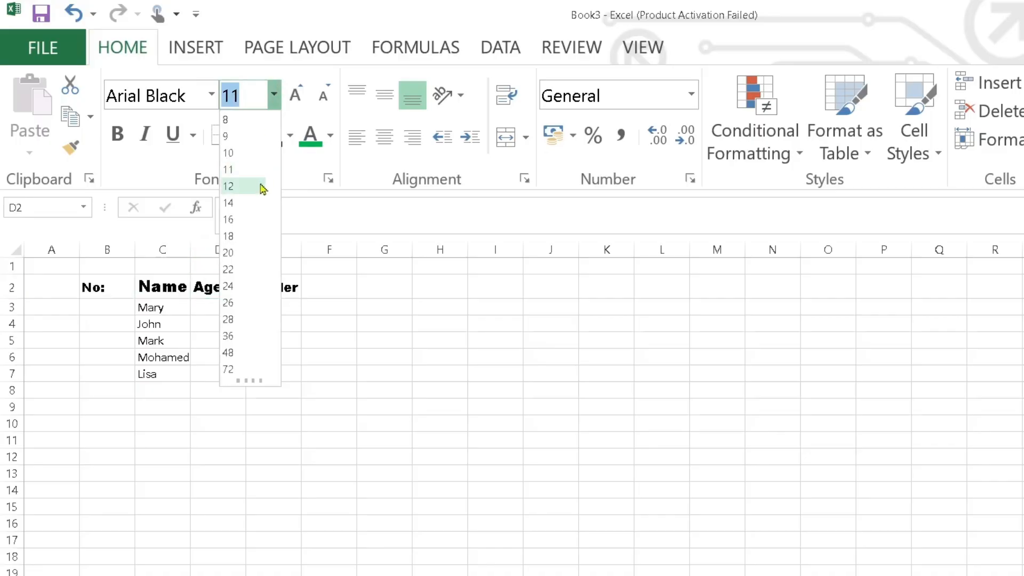
pyautogui.click(253, 203)
# Step: Increase the "Gender" header in E2 and the "No:" header in B2 to font size 14
pyautogui.click(276, 287)
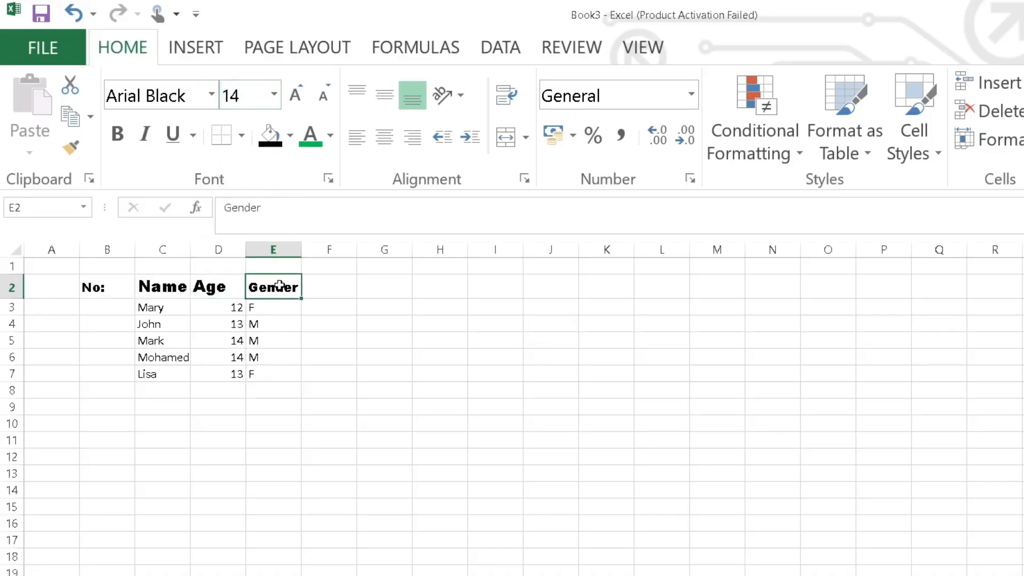
pyautogui.click(274, 95)
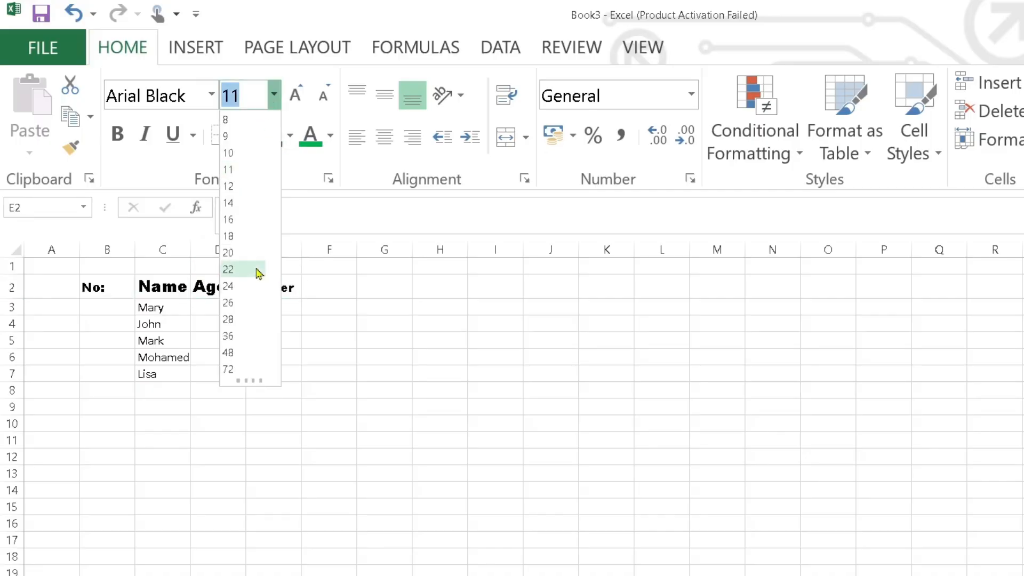
pyautogui.click(253, 203)
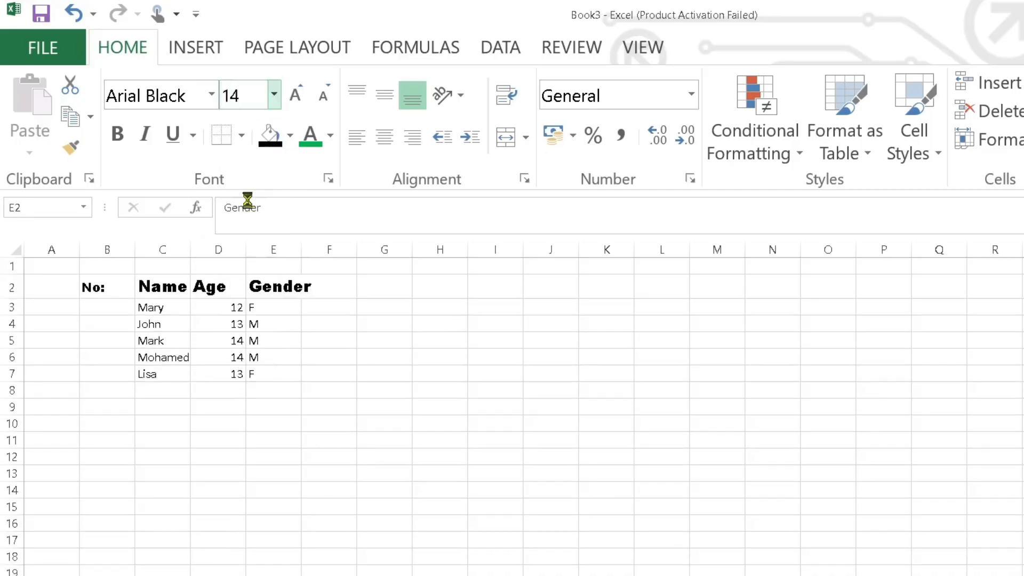
pyautogui.click(117, 286)
pyautogui.click(274, 95)
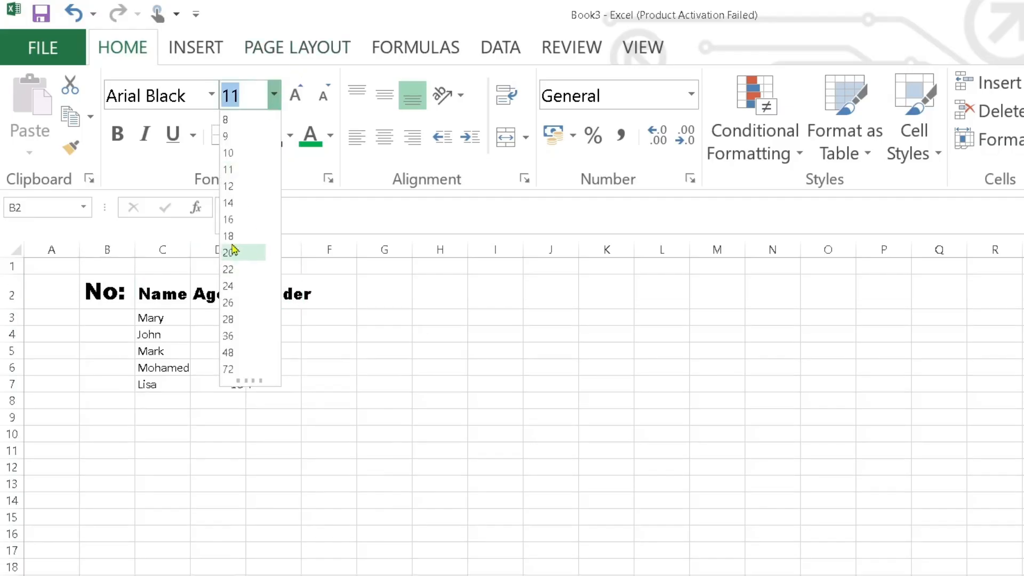
pyautogui.click(233, 204)
pyautogui.click(211, 374)
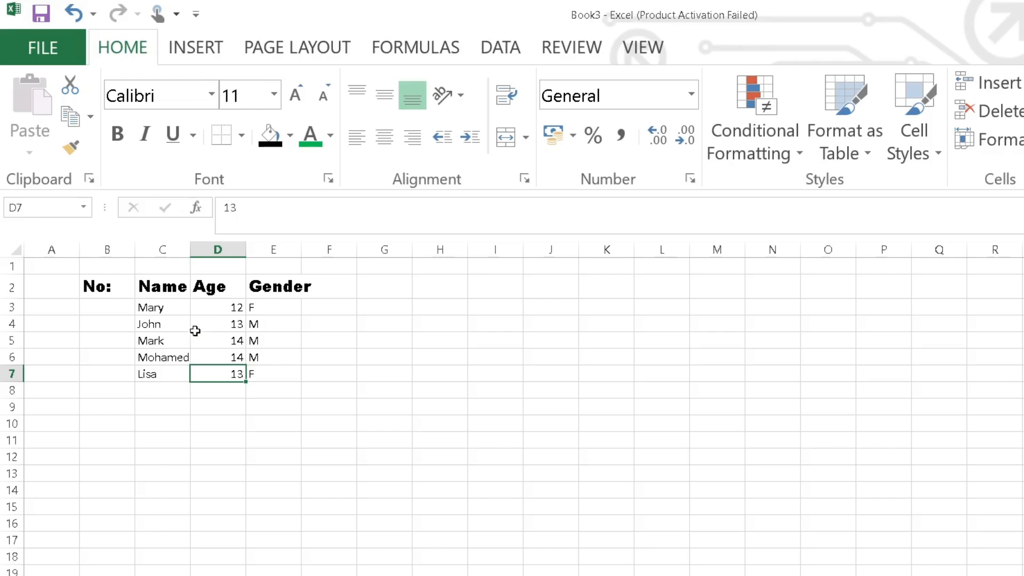
pyautogui.click(174, 292)
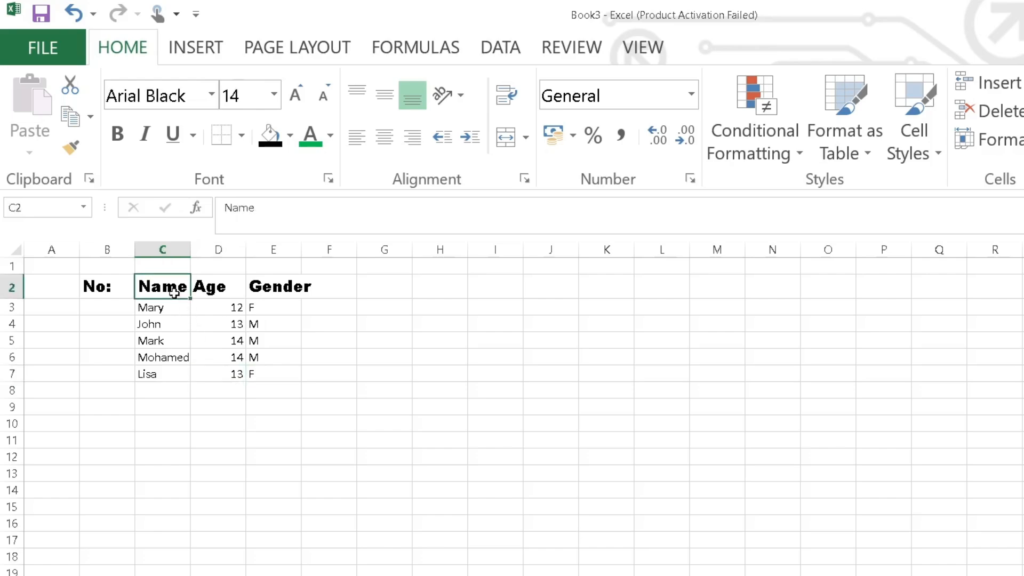
pyautogui.click(173, 306)
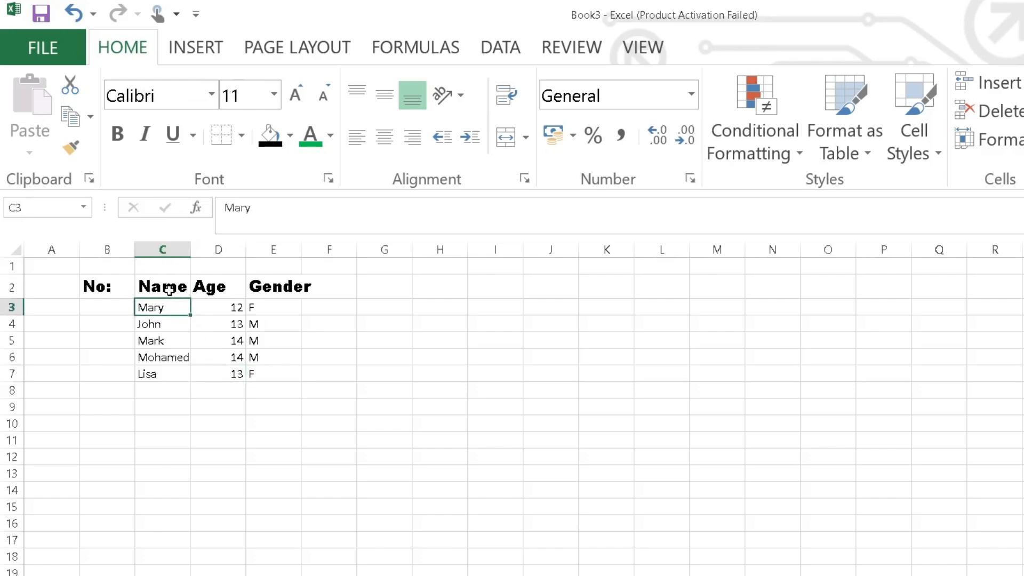
pyautogui.click(167, 288)
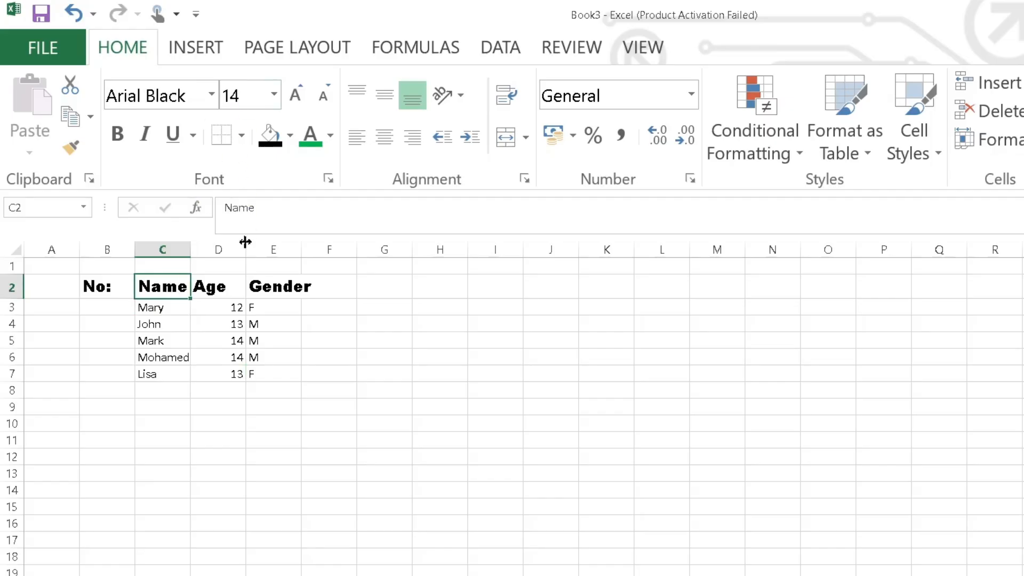
pyautogui.click(224, 284)
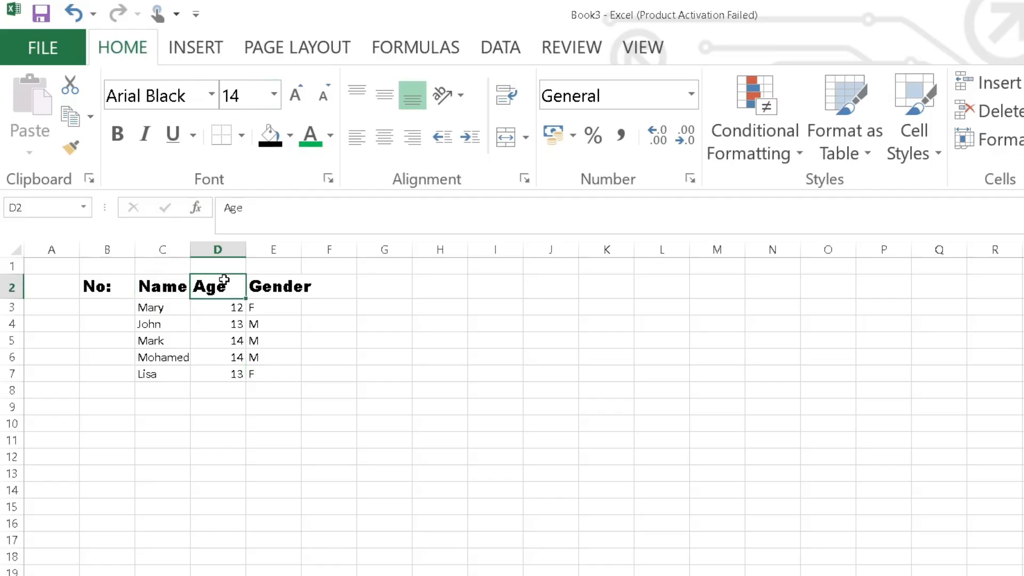
pyautogui.click(306, 288)
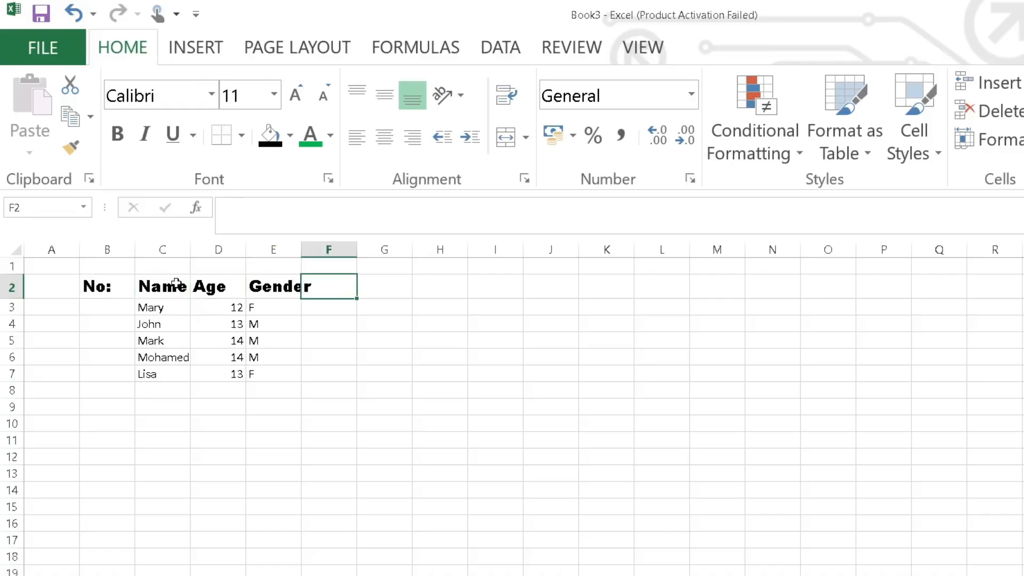
pyautogui.click(110, 287)
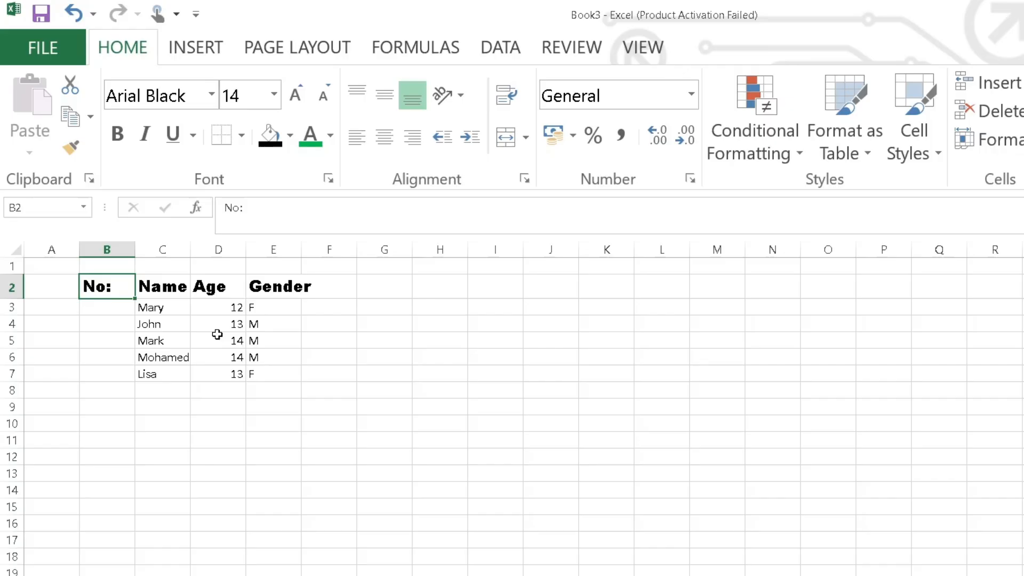
# Step: Make the name in cell C4 bold
pyautogui.click(152, 324)
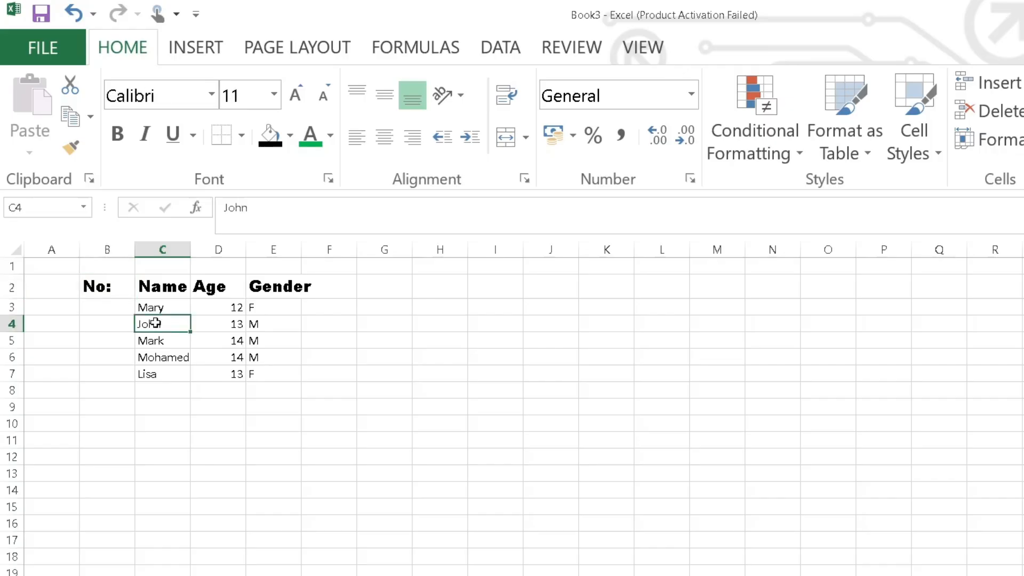
pyautogui.click(127, 145)
pyautogui.click(201, 354)
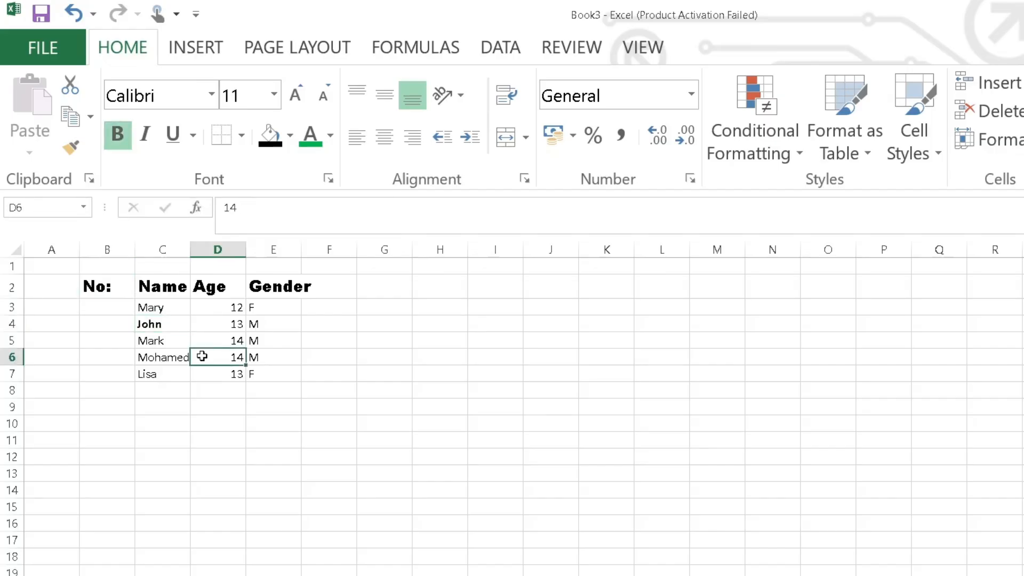
# Step: Remove the bold formatting from the name in cell C4
pyautogui.click(172, 324)
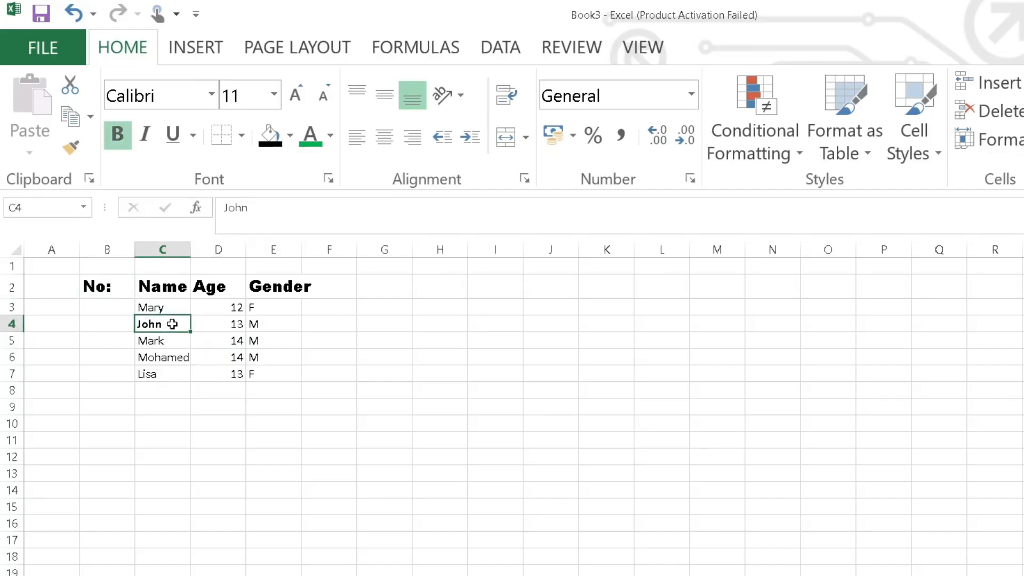
pyautogui.doubleClick(171, 323)
pyautogui.click(169, 341)
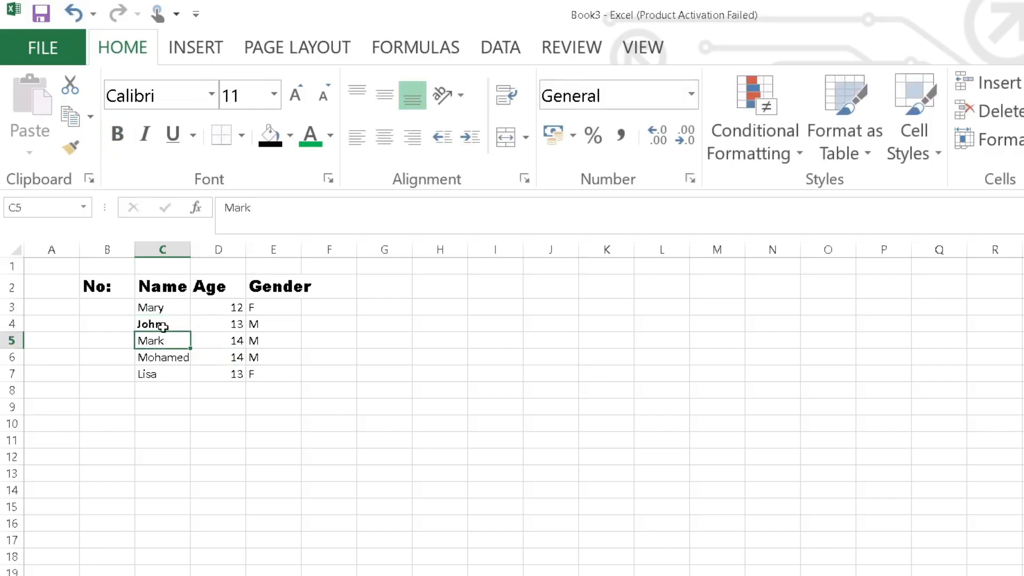
pyautogui.click(162, 324)
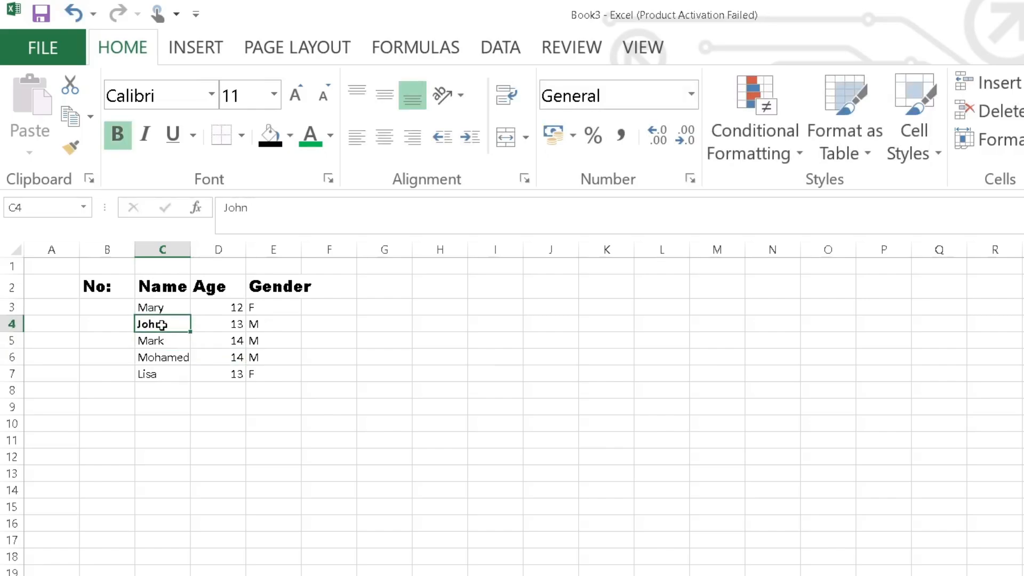
pyautogui.click(115, 130)
pyautogui.click(220, 372)
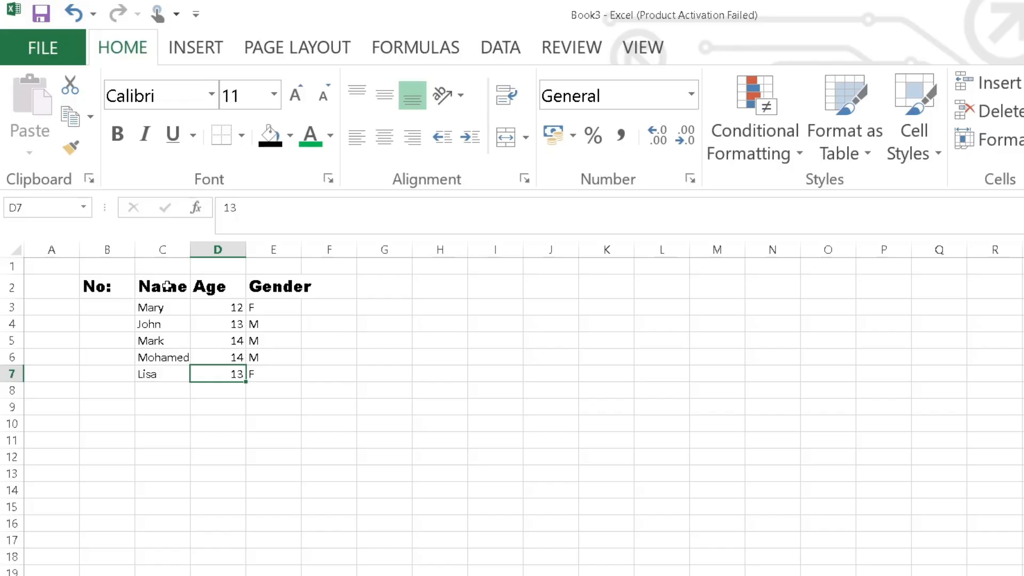
pyautogui.click(166, 286)
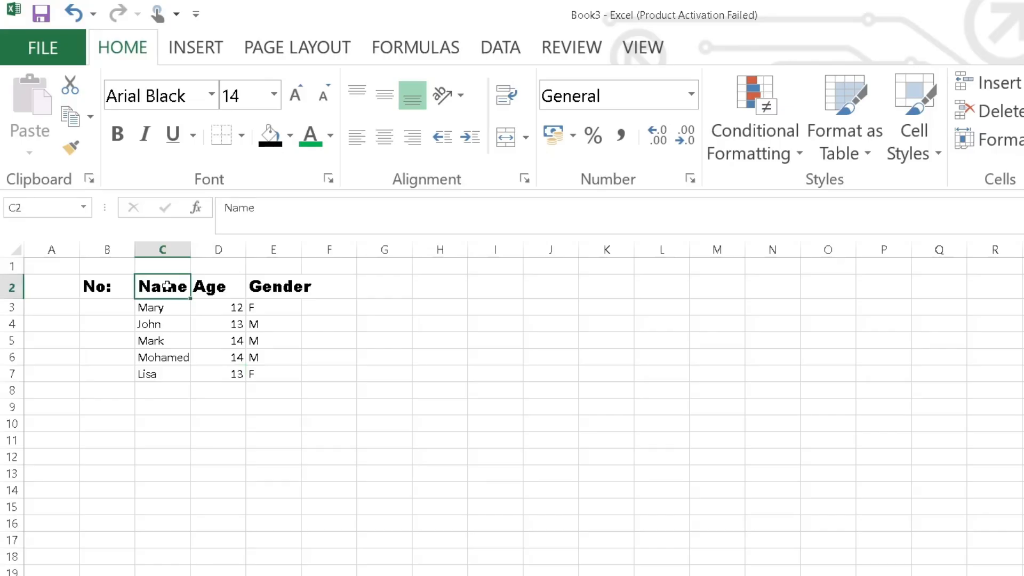
pyautogui.click(172, 345)
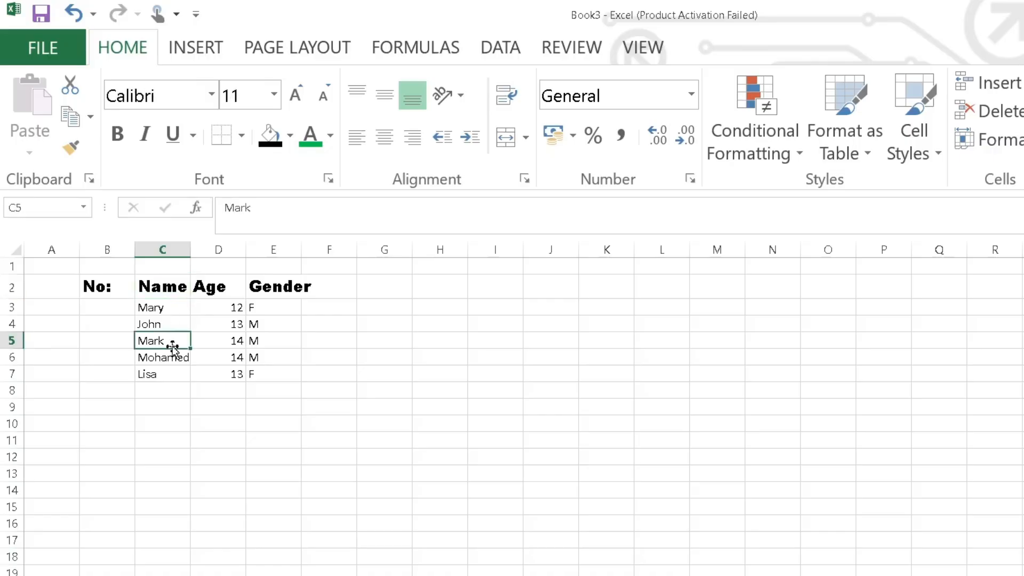
# Step: Italicize the names in cells C5 and C6
pyautogui.click(149, 139)
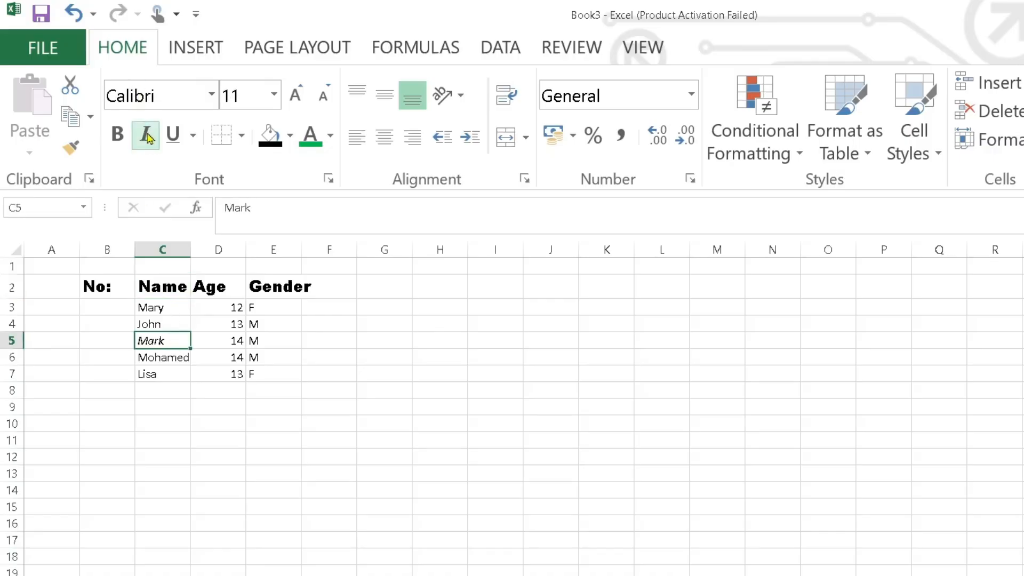
pyautogui.click(174, 358)
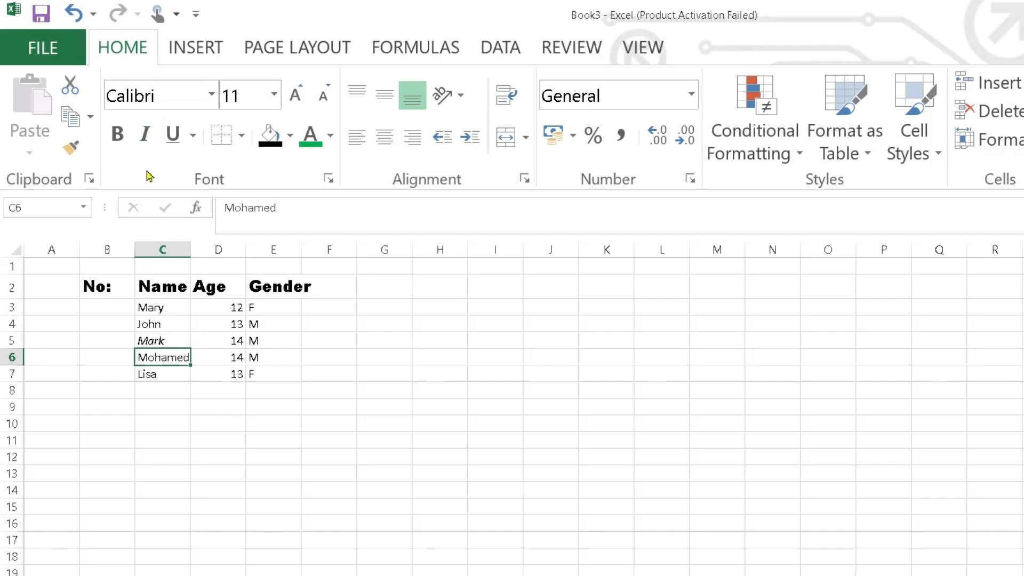
pyautogui.click(146, 135)
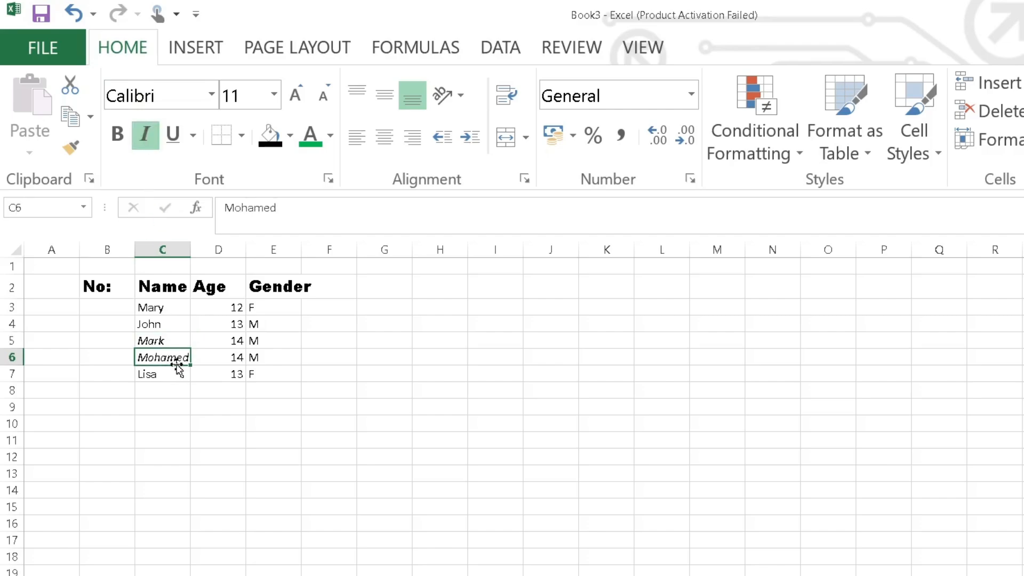
# Step: Remove the italic formatting from the names in cells C6 and C5
pyautogui.click(145, 135)
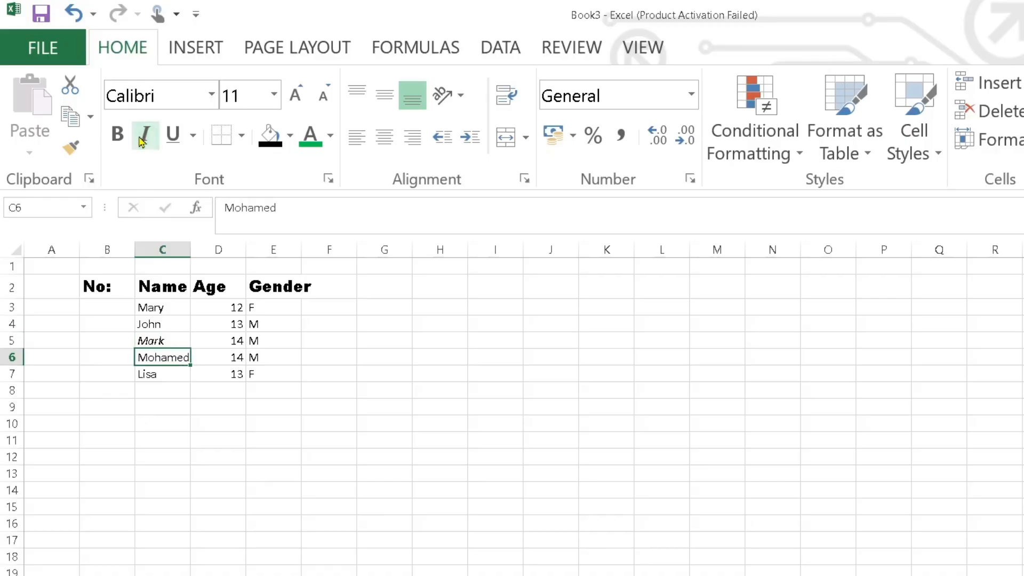
pyautogui.click(169, 341)
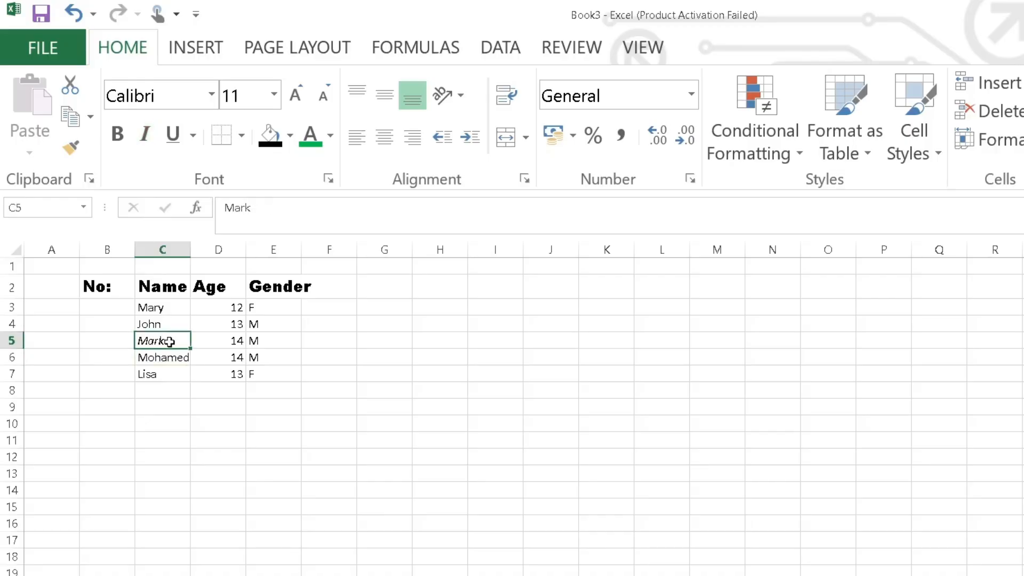
pyautogui.click(145, 135)
pyautogui.click(197, 389)
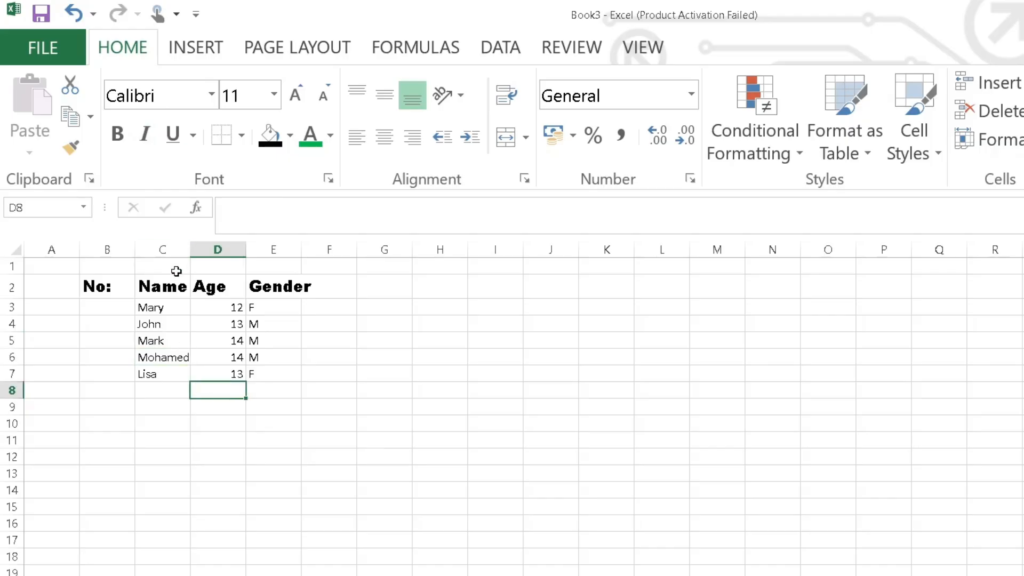
# Step: Apply a double underline to the "Age" header in cell D2
pyautogui.click(172, 291)
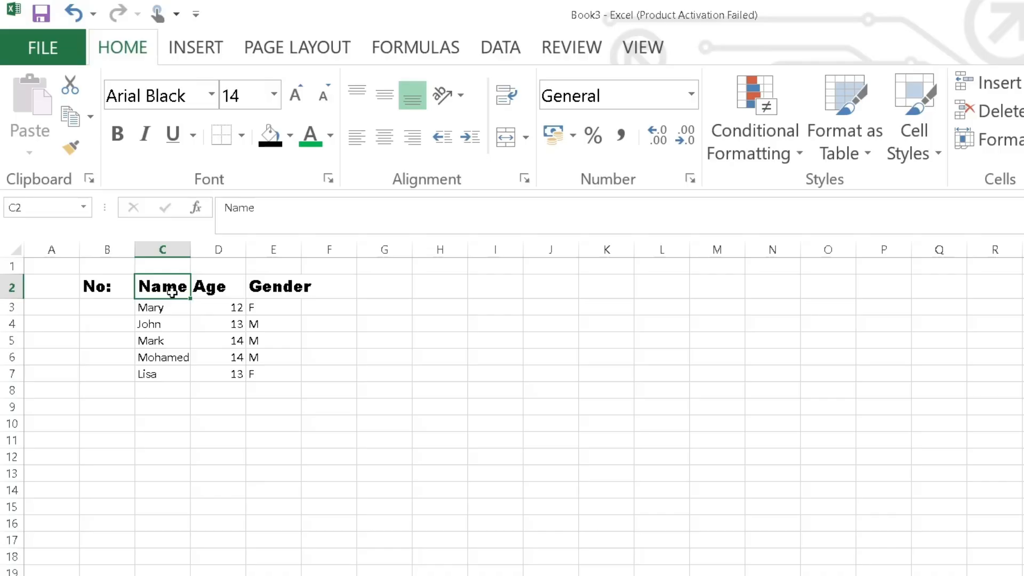
pyautogui.click(212, 288)
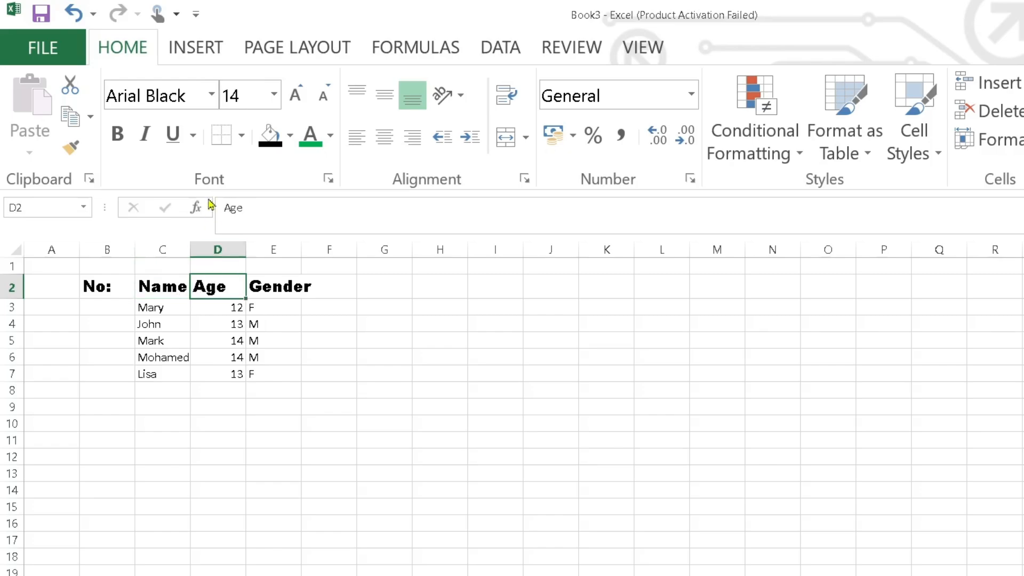
pyautogui.click(194, 141)
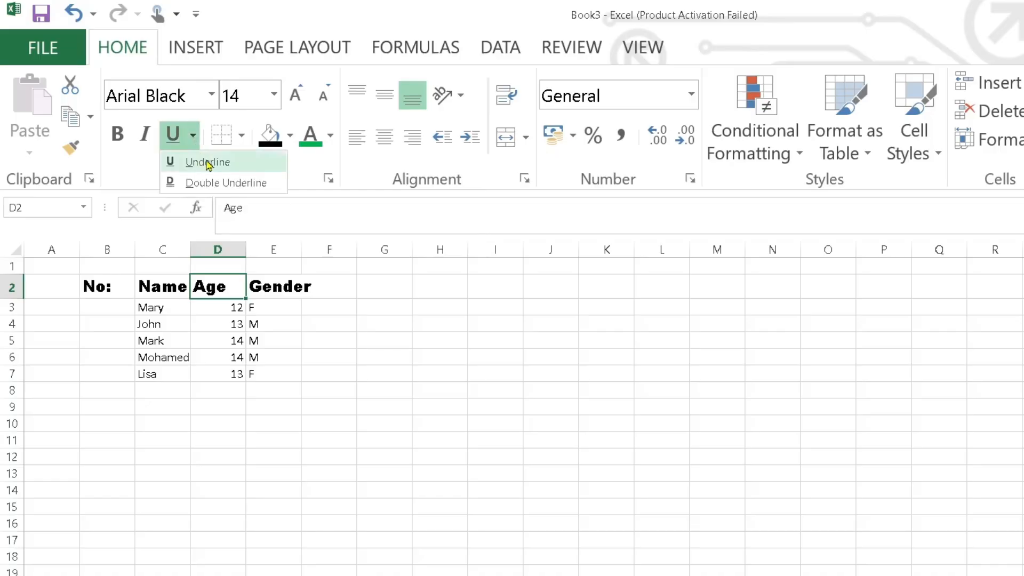
pyautogui.click(216, 183)
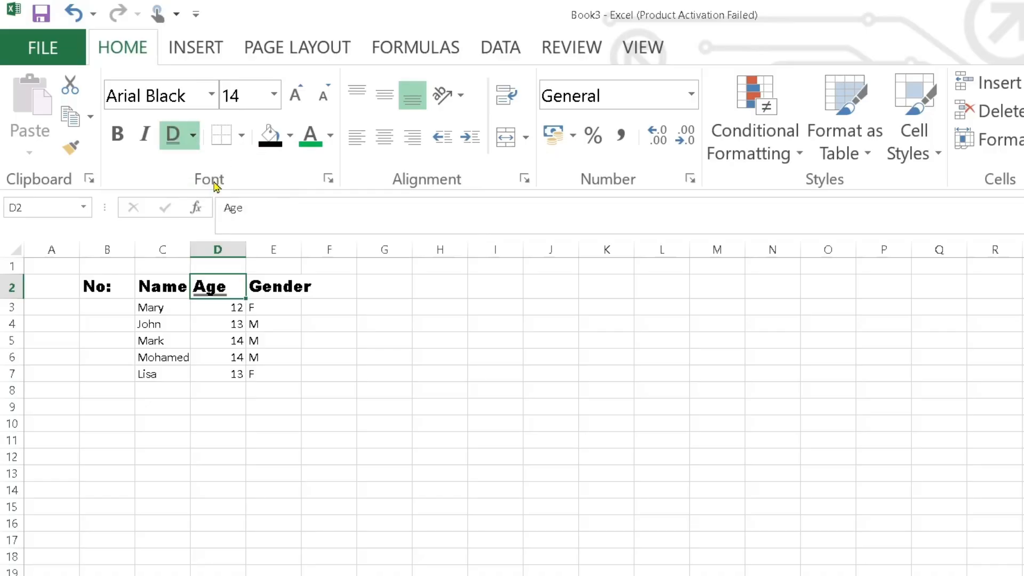
# Step: Remove the double underline from the "Age" header in cell D2
pyautogui.click(195, 141)
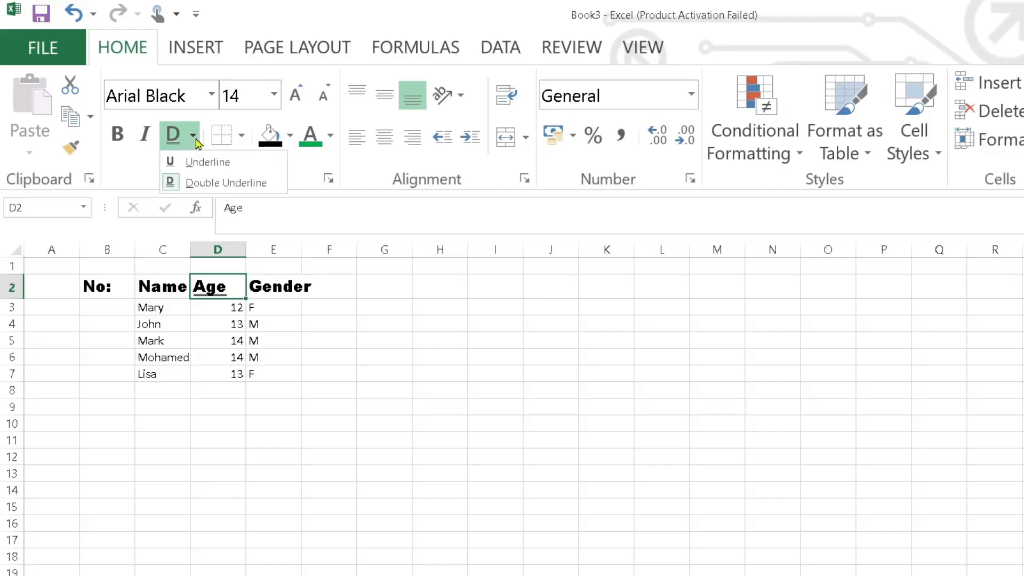
pyautogui.click(213, 182)
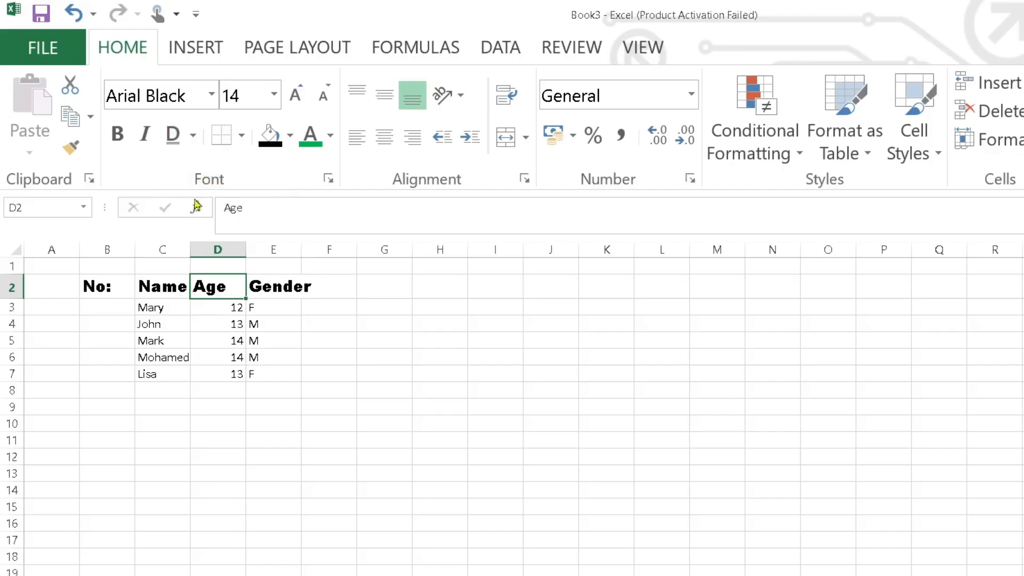
pyautogui.click(142, 355)
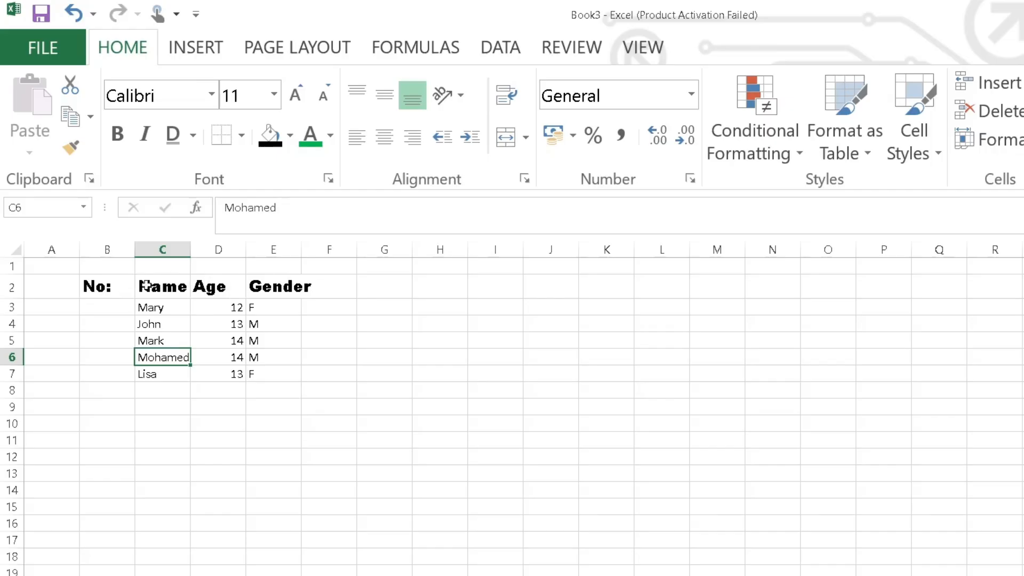
# Step: Change the font color of the headers "No:", "Name", "Age" and "Gender" in B2 through E2 to standard green
pyautogui.click(116, 286)
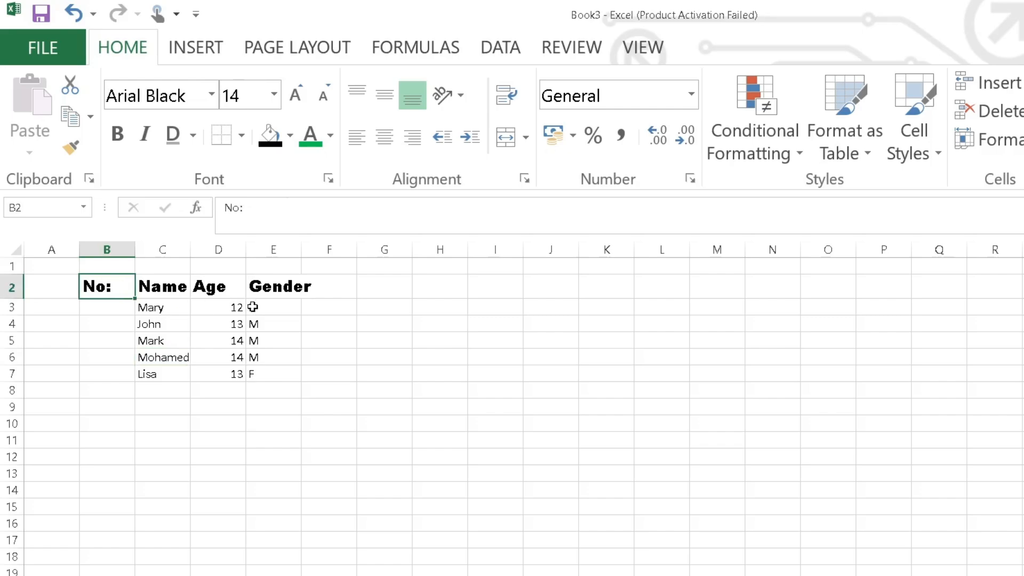
pyautogui.click(332, 137)
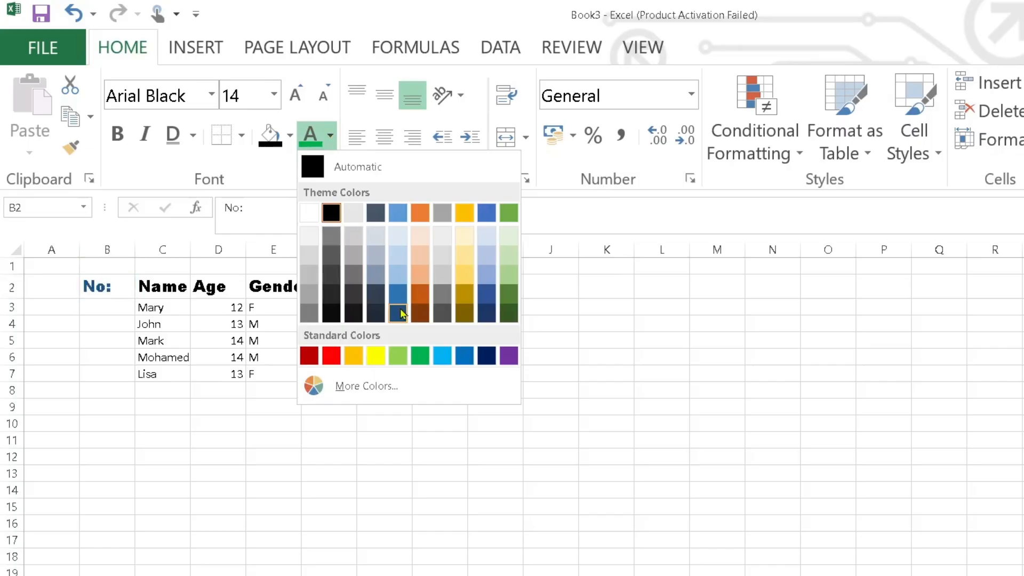
pyautogui.click(419, 356)
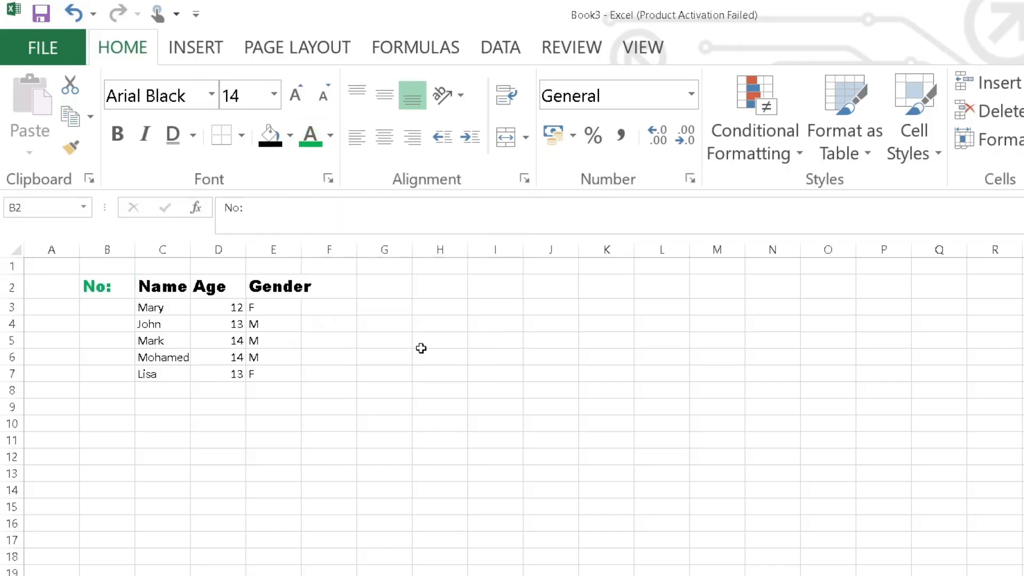
pyautogui.click(172, 287)
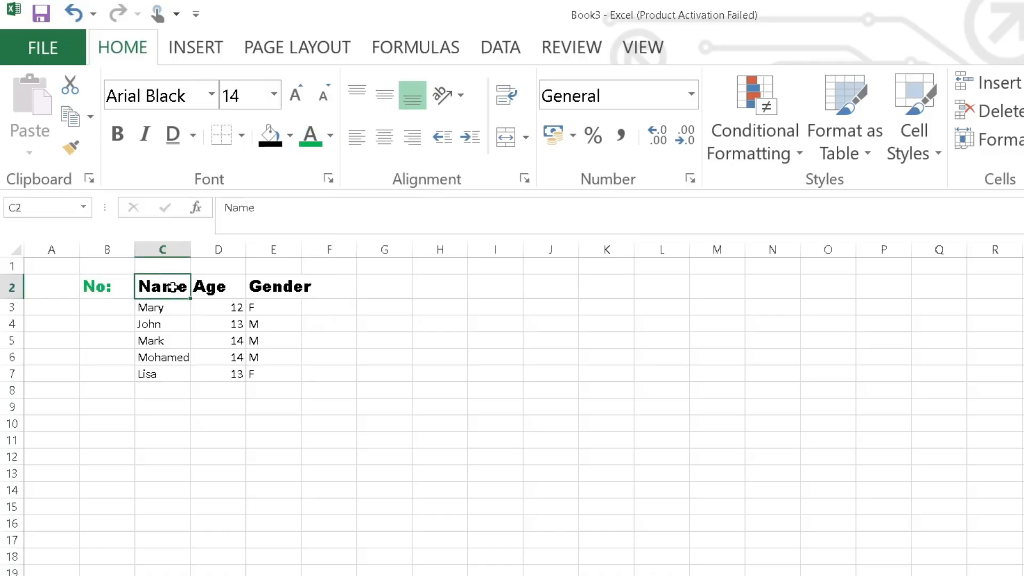
pyautogui.click(310, 136)
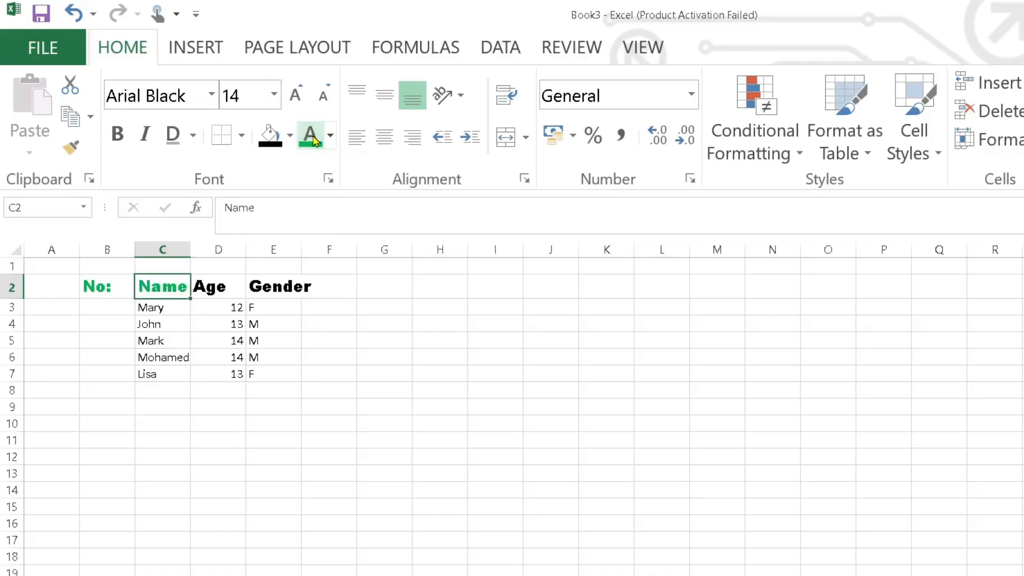
pyautogui.click(214, 286)
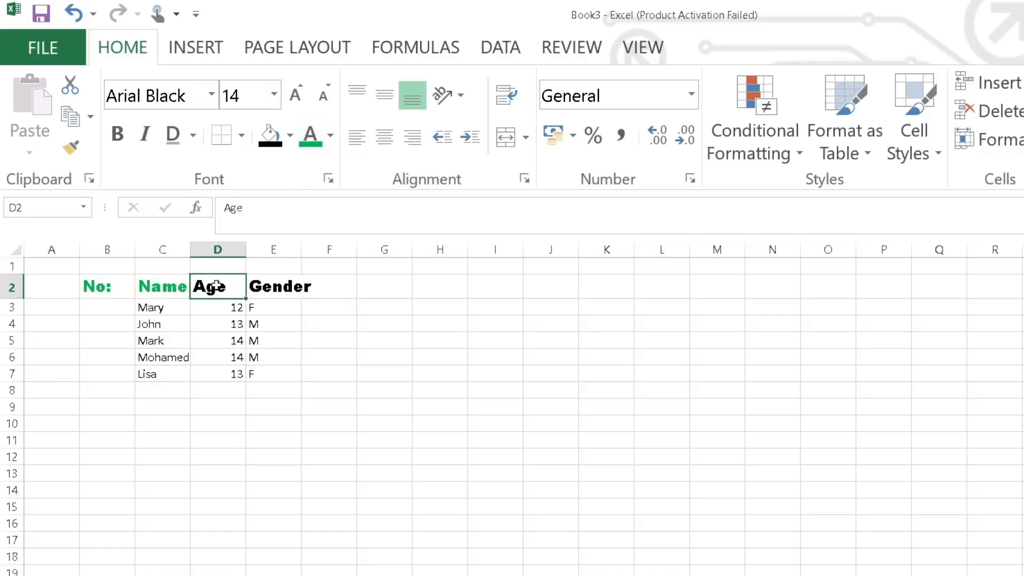
pyautogui.click(311, 138)
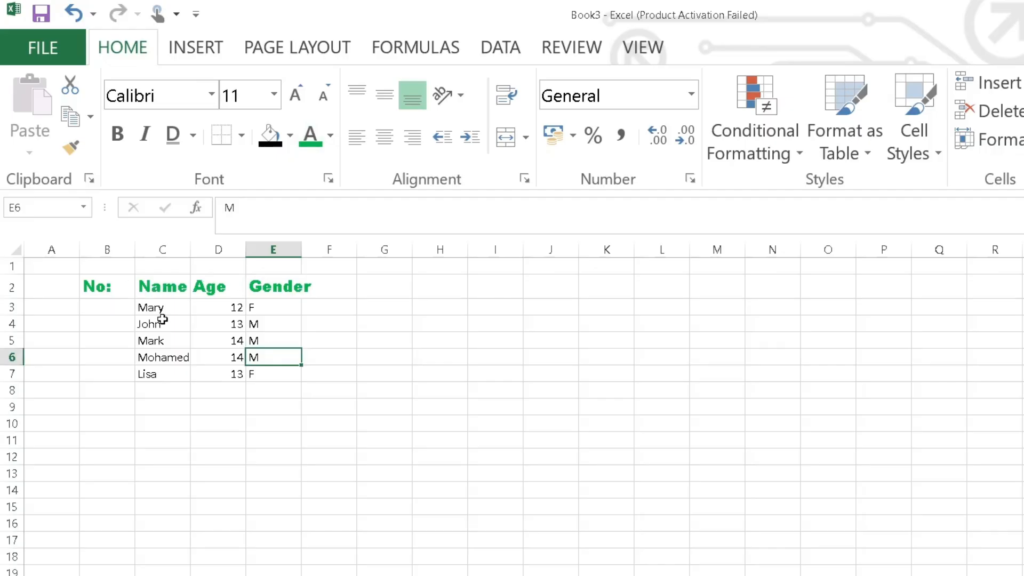
# Step: Fill the header cells B2, C2, D2 and E2 with a black background
pyautogui.click(122, 287)
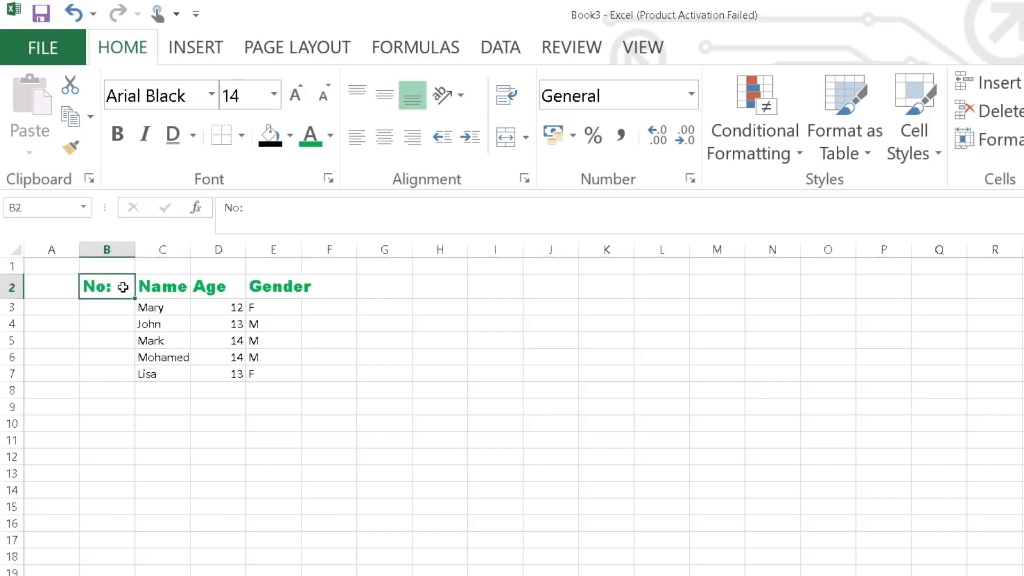
pyautogui.click(270, 133)
pyautogui.click(184, 292)
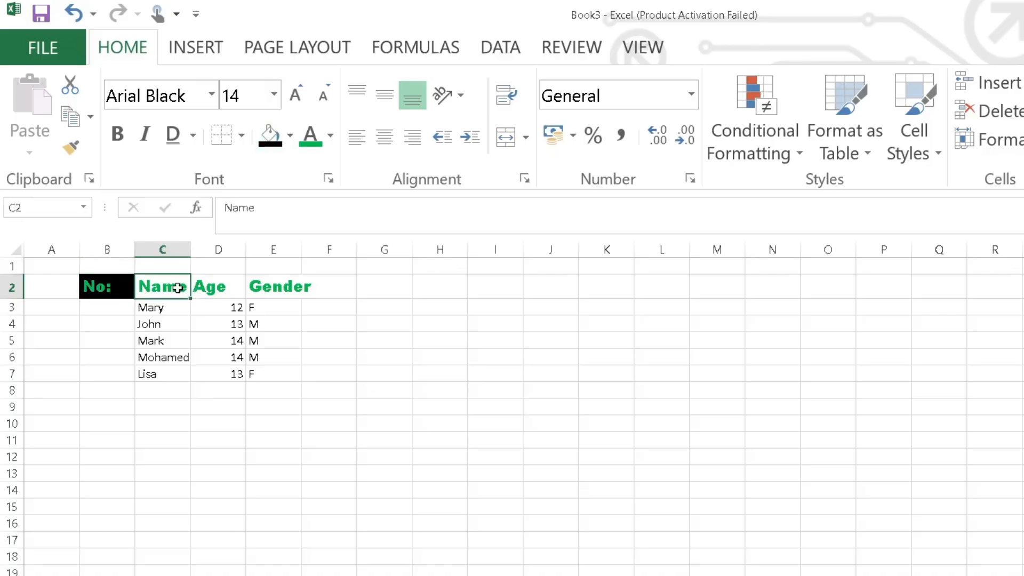
pyautogui.click(270, 134)
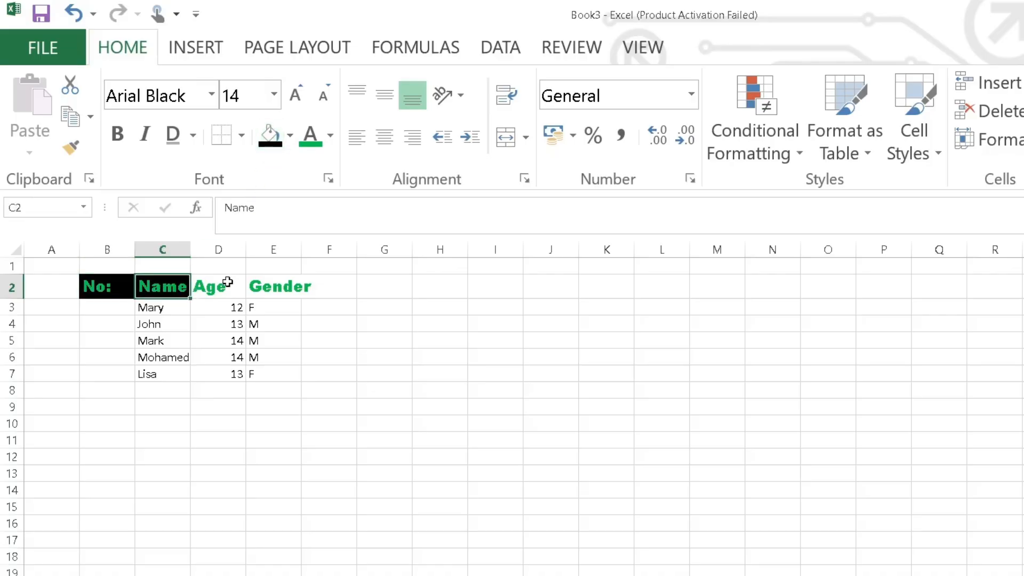
pyautogui.click(225, 282)
pyautogui.click(270, 133)
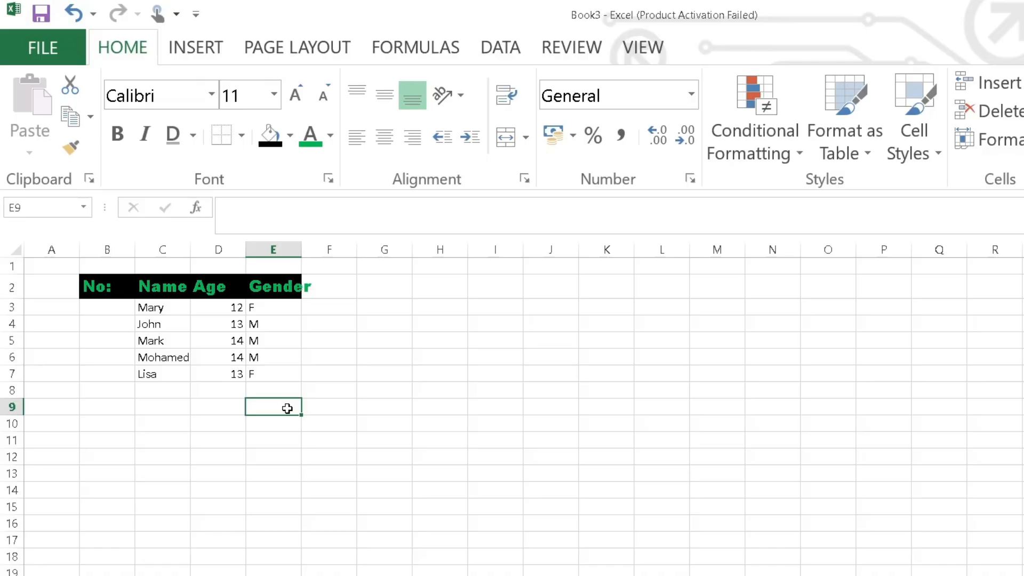
# Step: Apply All Borders to the data entries in the range C3:E7
pyautogui.click(154, 308)
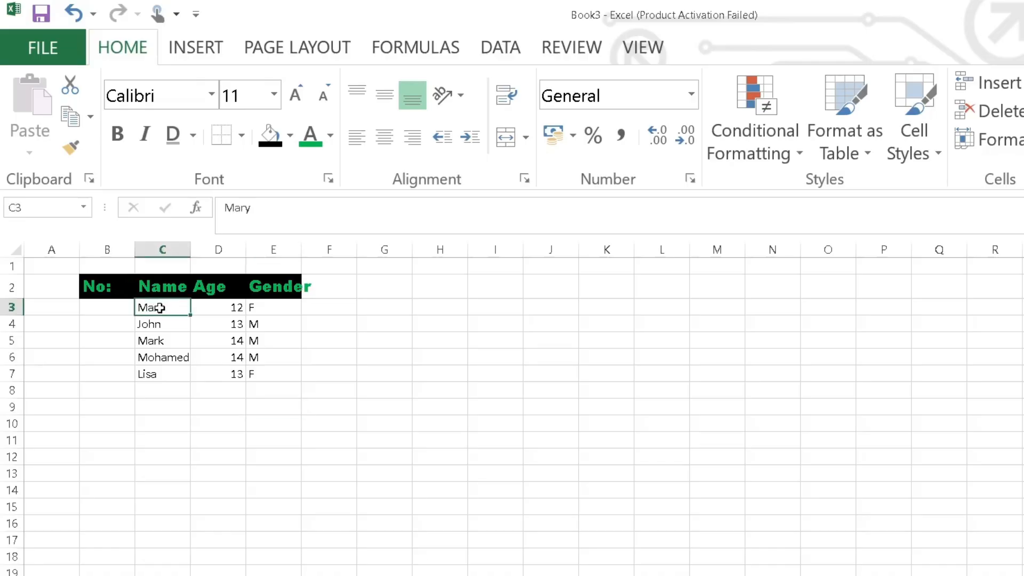
pyautogui.click(188, 369)
pyautogui.click(163, 307)
pyautogui.moveTo(173, 308); pyautogui.dragTo(256, 376)
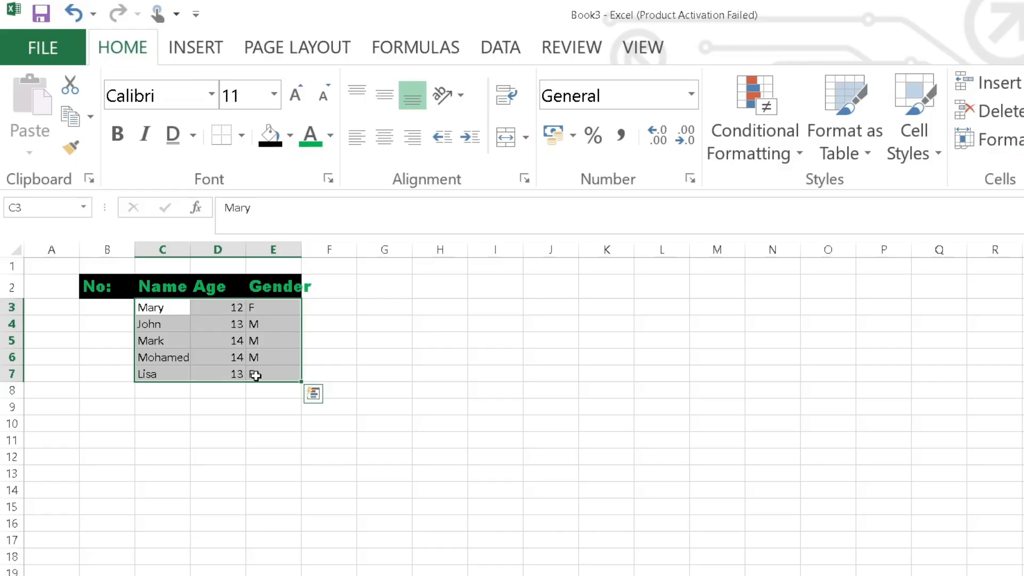
pyautogui.click(243, 140)
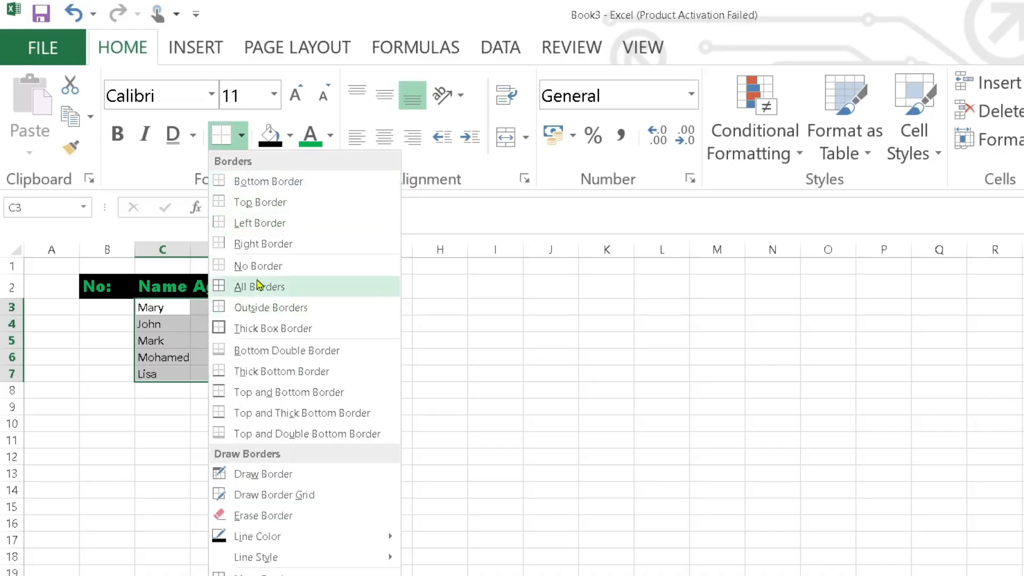
pyautogui.click(257, 287)
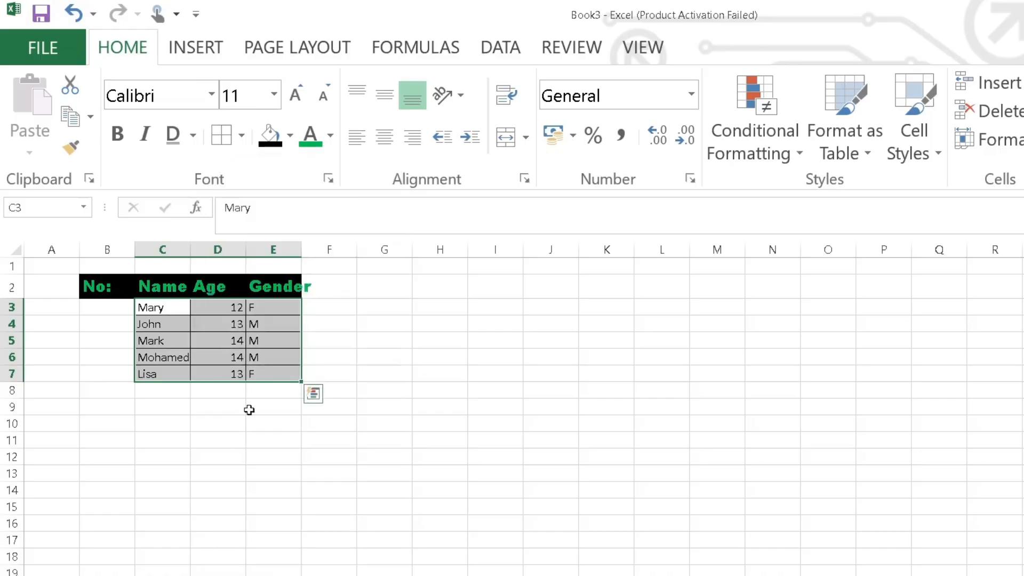
pyautogui.click(256, 404)
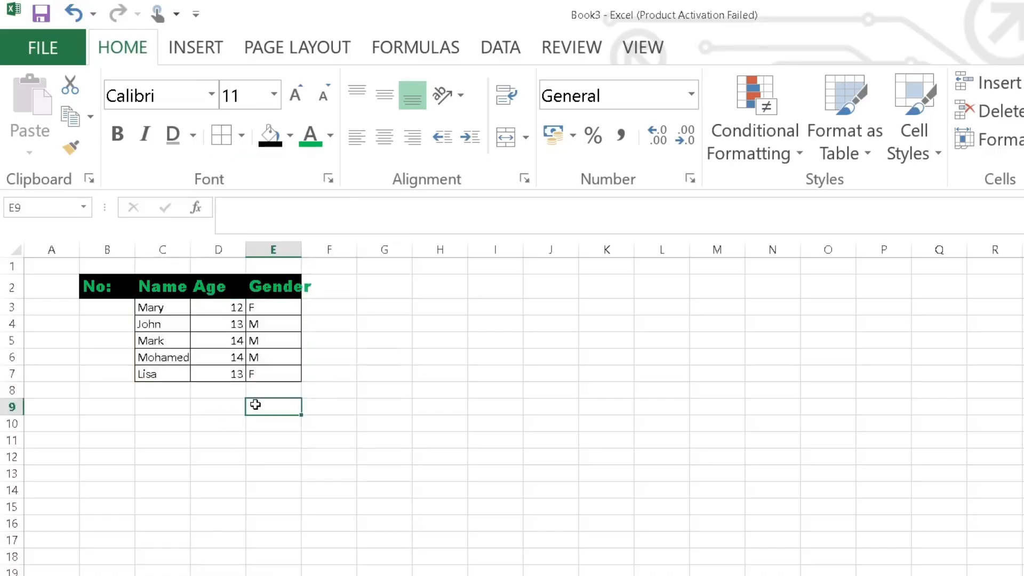
# Step: Center the gender entries in cells E3 and E4 horizontally
pyautogui.click(263, 307)
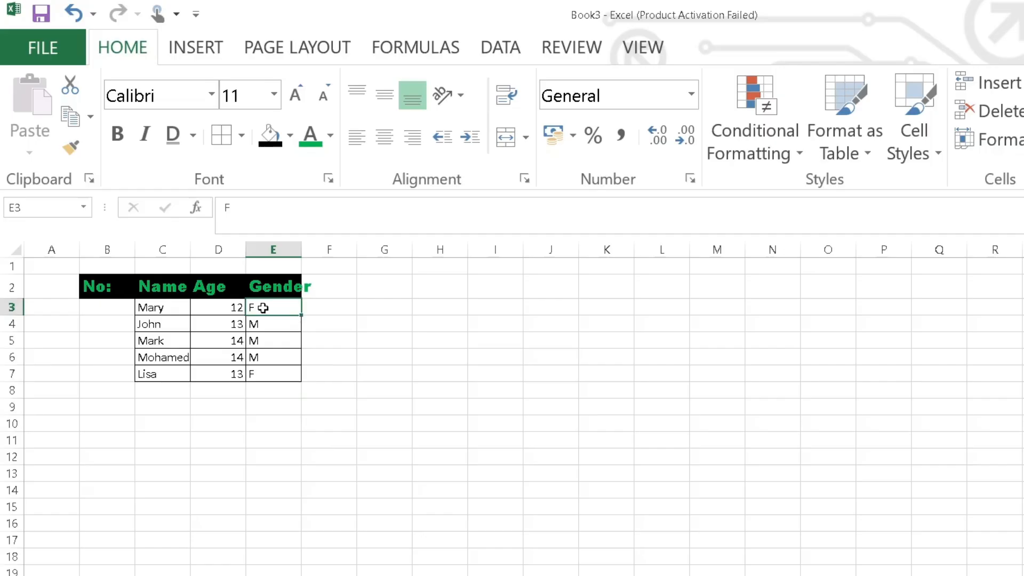
pyautogui.click(277, 325)
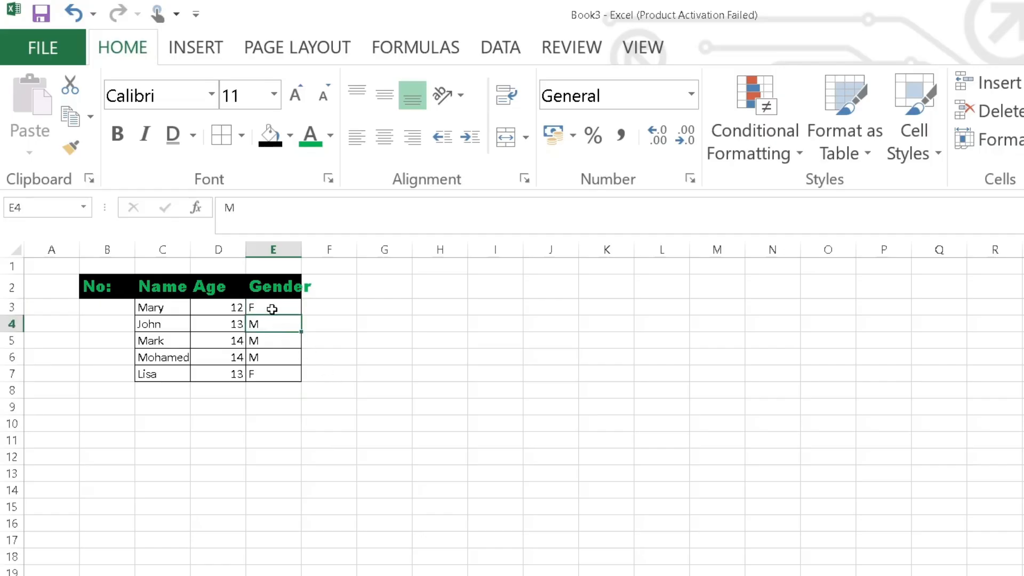
pyautogui.click(272, 310)
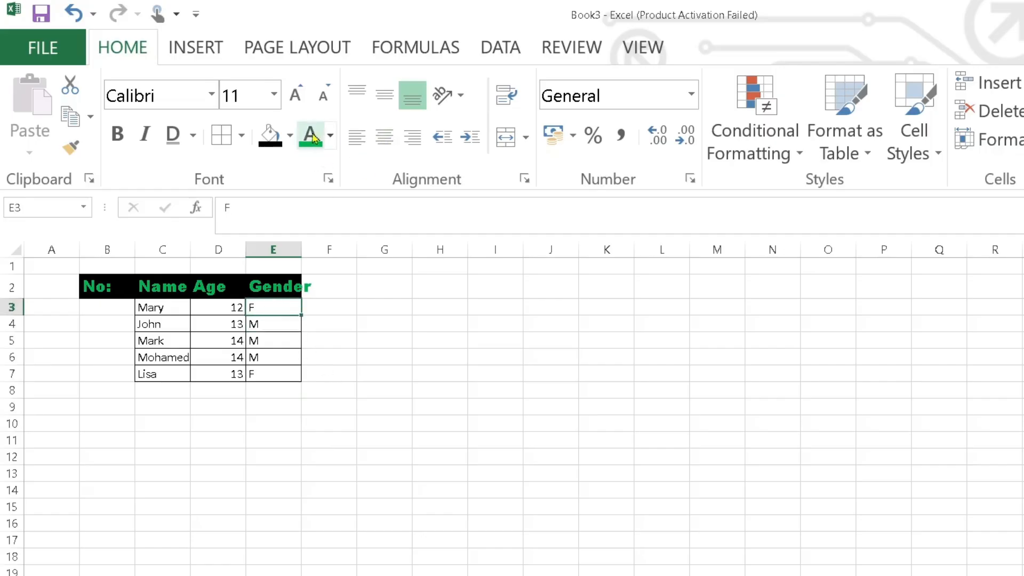
pyautogui.click(376, 145)
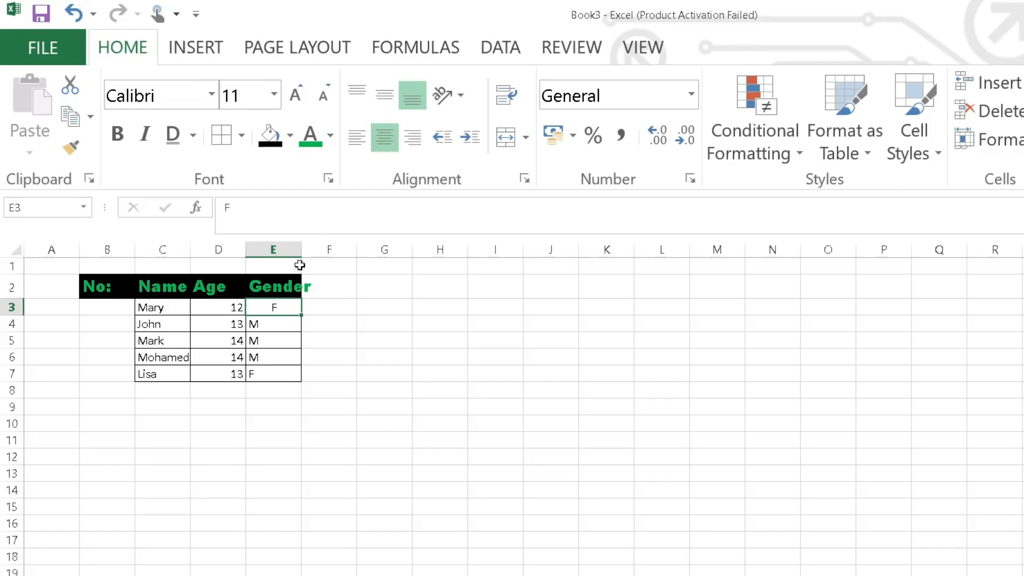
pyautogui.click(280, 321)
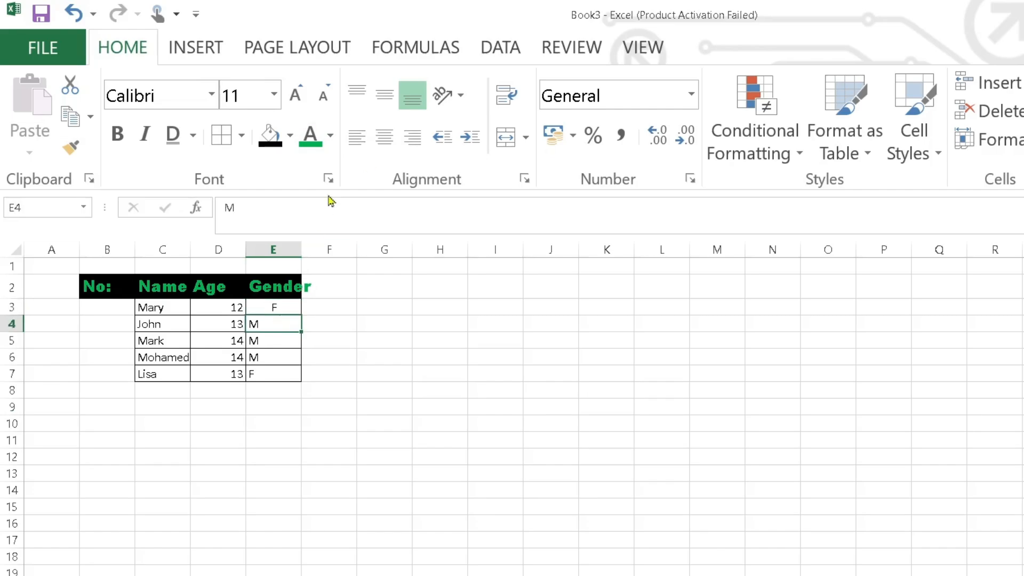
pyautogui.click(382, 150)
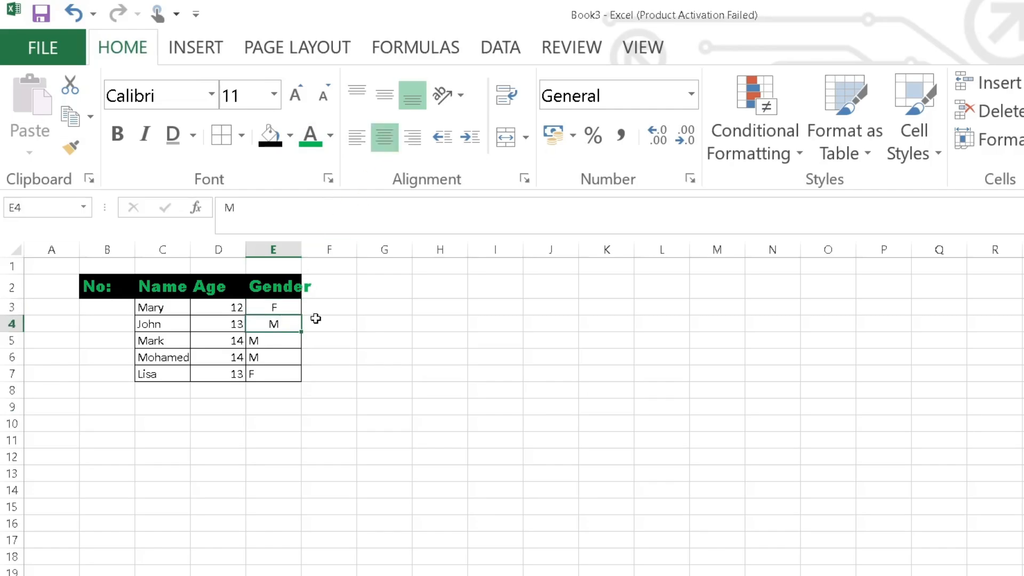
# Step: Center the remaining gender entries in E5:E7 and the ages in D3:D7 horizontally
pyautogui.click(279, 342)
pyautogui.click(231, 310)
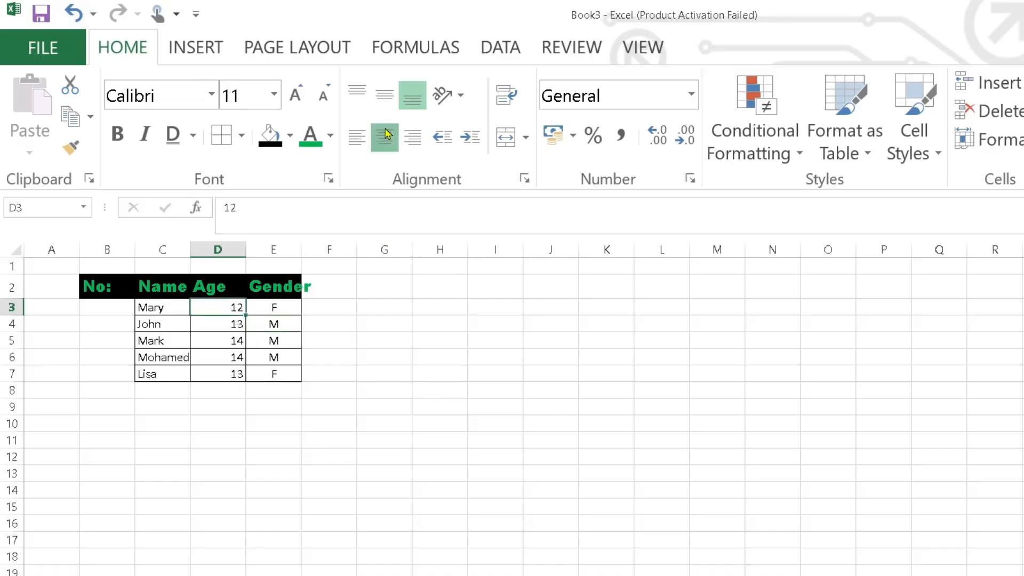
pyautogui.click(387, 134)
pyautogui.click(227, 326)
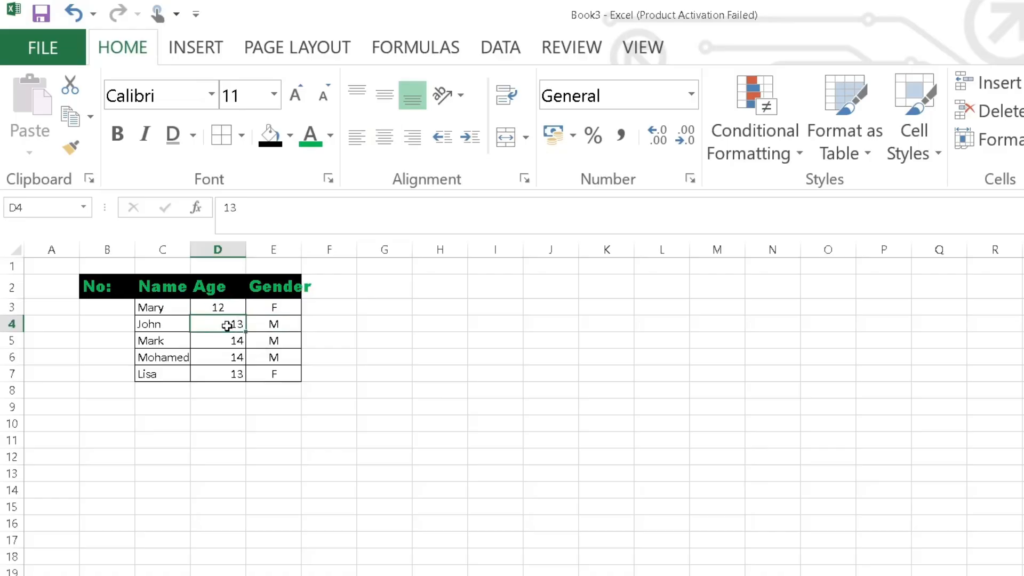
pyautogui.click(385, 137)
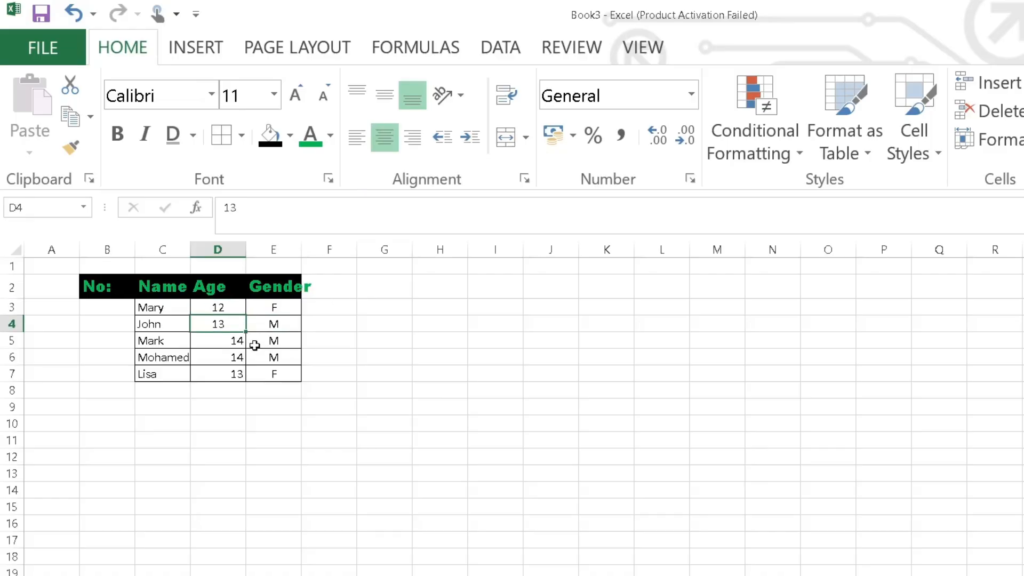
pyautogui.click(233, 341)
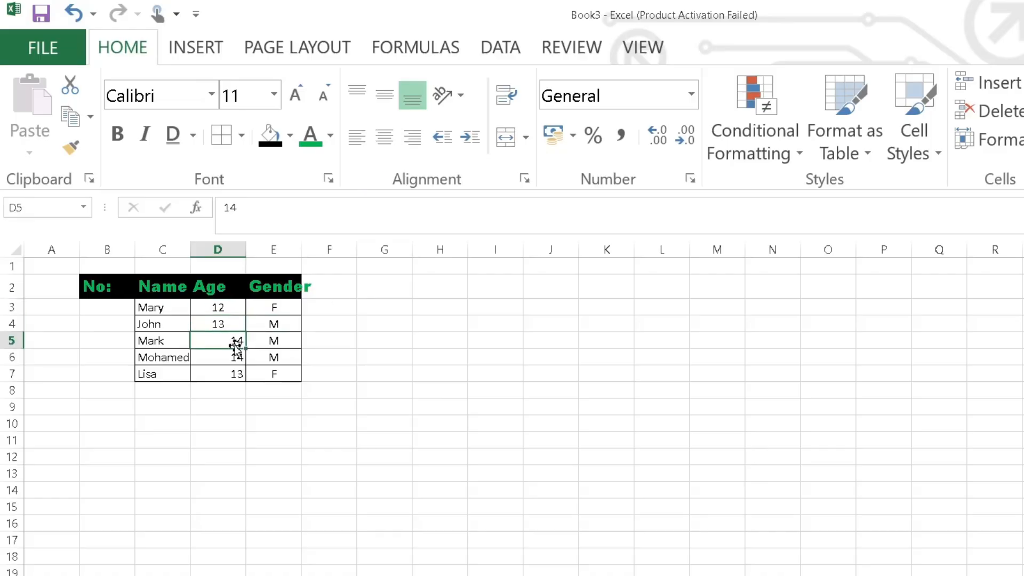
pyautogui.click(388, 144)
pyautogui.click(221, 361)
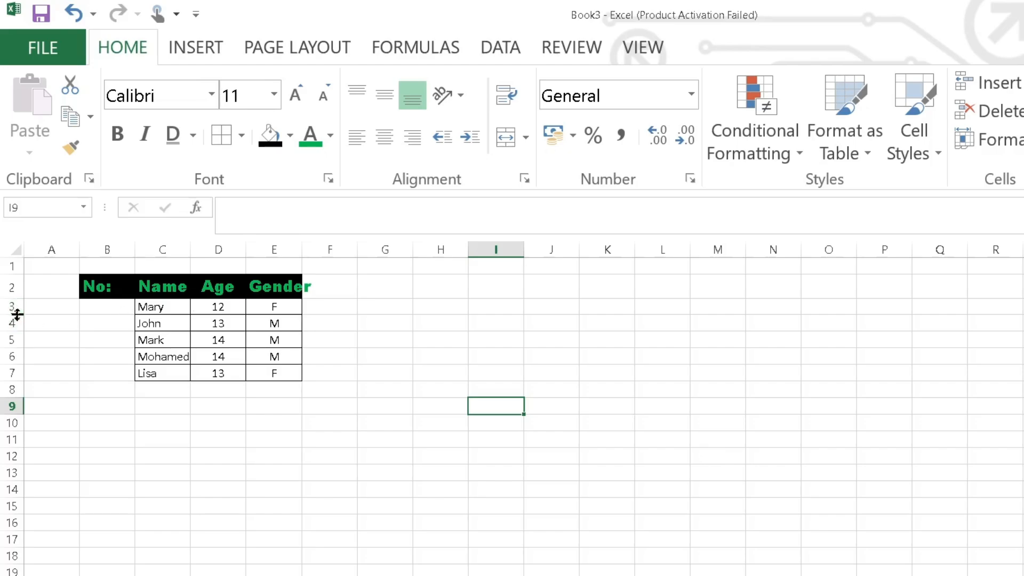
# Step: Make row 3 slightly taller and widen column E so that the "Gender" header fits
pyautogui.moveTo(17, 315)
pyautogui.mouseDown()
pyautogui.moveTo(17, 329)
pyautogui.moveTo(18, 320)
pyautogui.mouseUp()
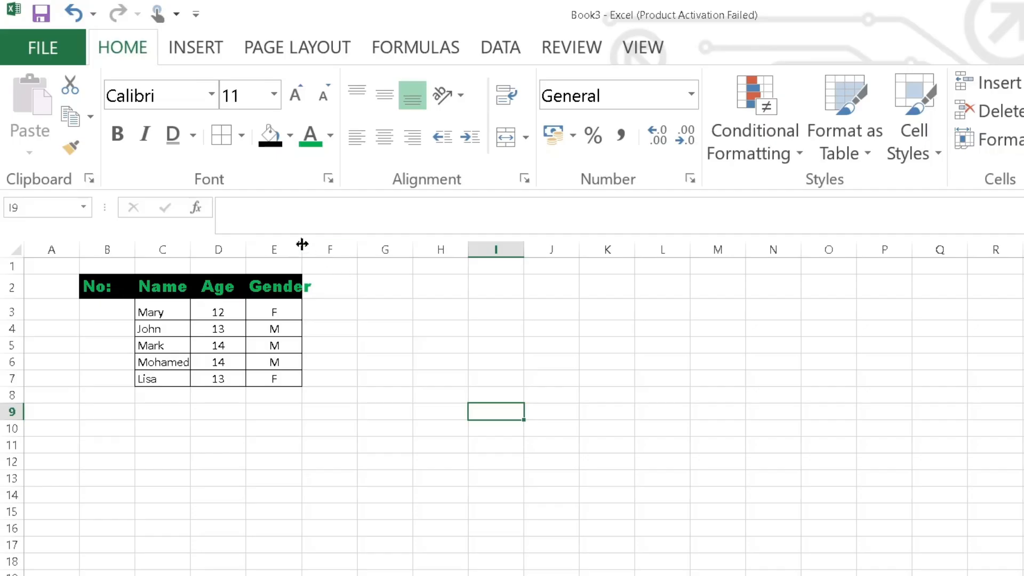
pyautogui.moveTo(302, 244); pyautogui.dragTo(316, 245)
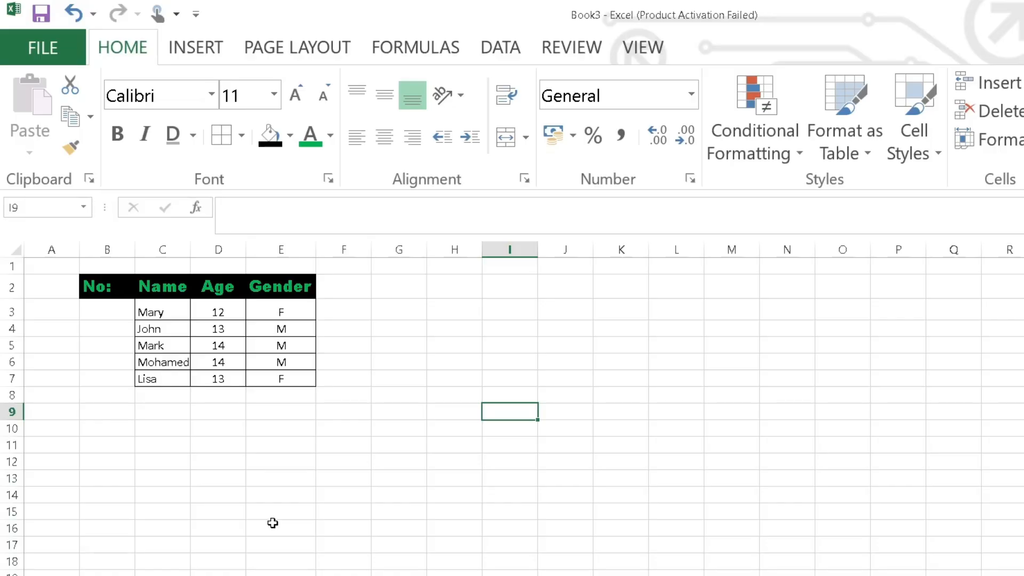
# Step: Enter the numbers 1 and 2 in cells B3 and B4 under the "No:" header
pyautogui.click(109, 311)
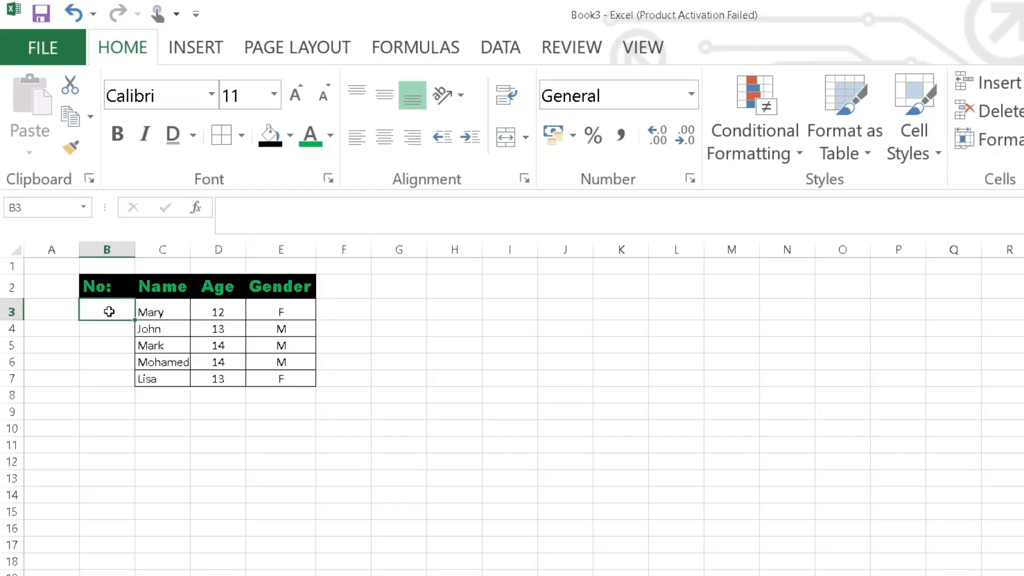
pyautogui.write('1')
pyautogui.doubleClick(114, 329)
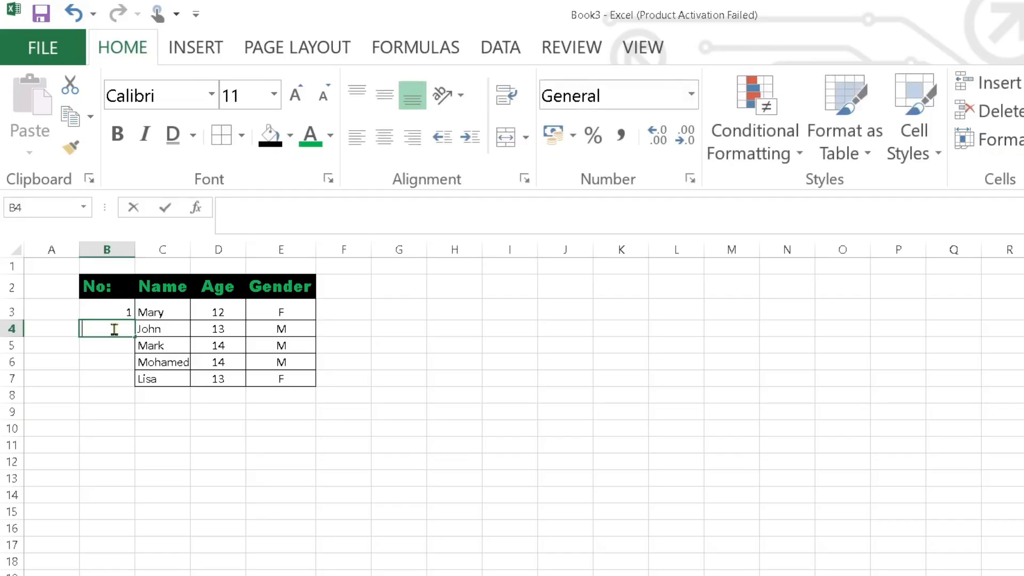
pyautogui.write('2')
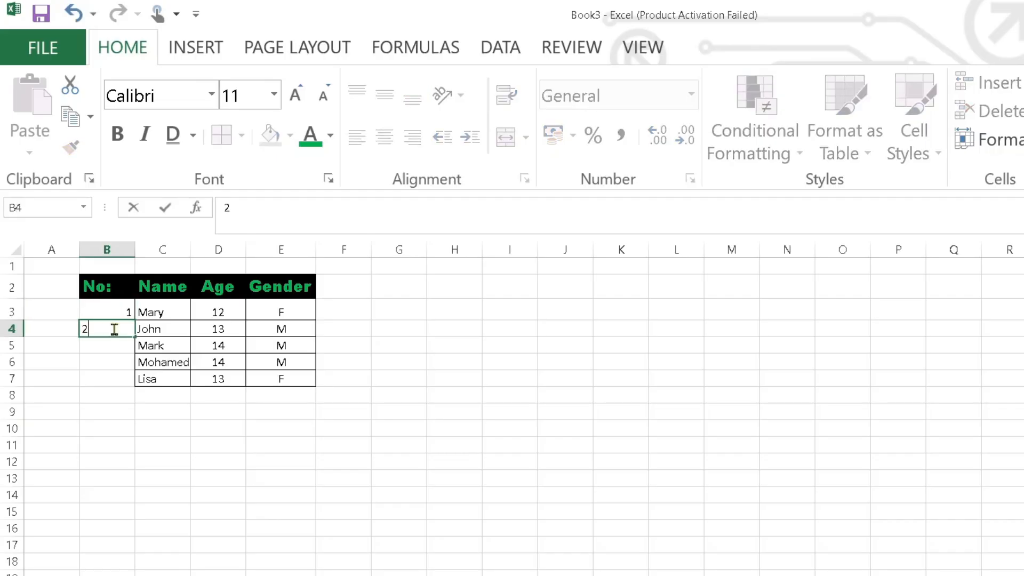
pyautogui.click(140, 402)
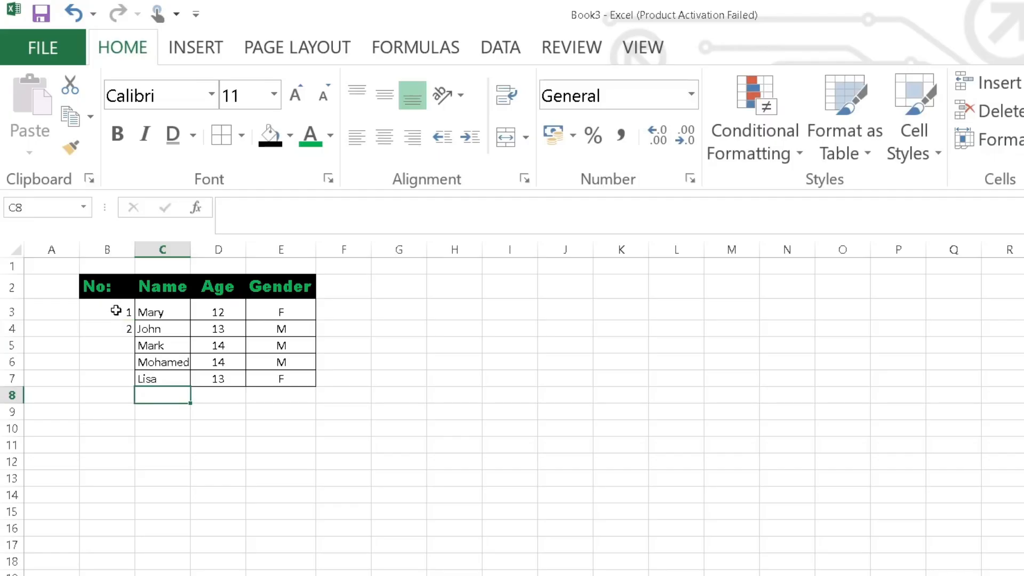
# Step: Extend the number series from B3:B4 down to B7 with AutoFill
pyautogui.click(116, 310)
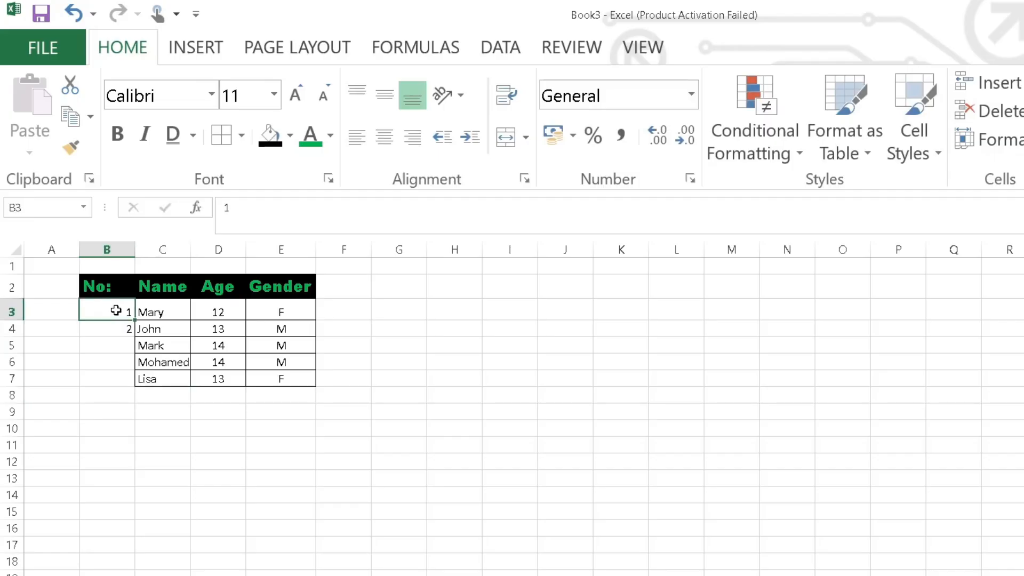
pyautogui.moveTo(116, 310); pyautogui.dragTo(117, 331)
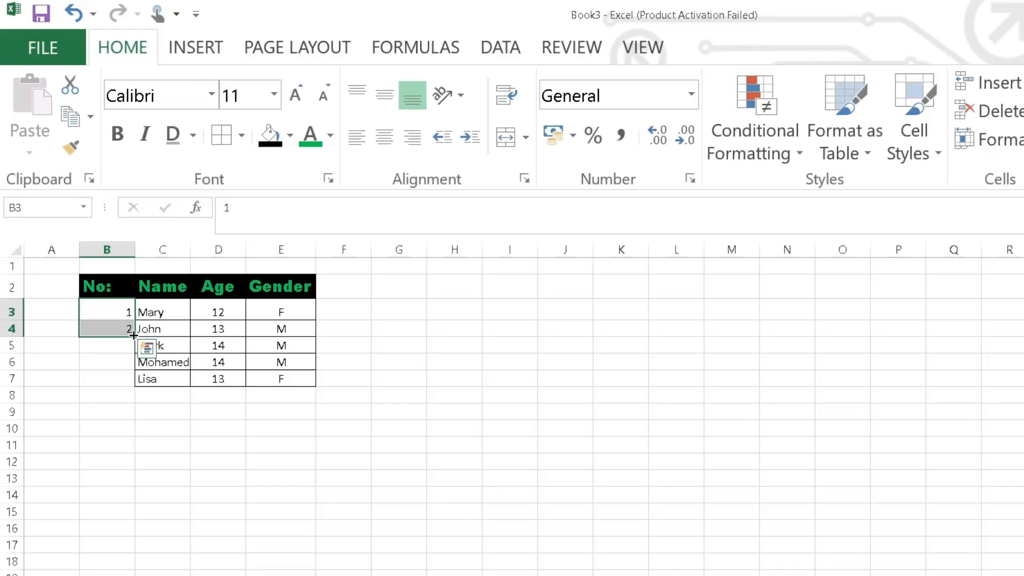
pyautogui.moveTo(134, 335); pyautogui.dragTo(132, 380)
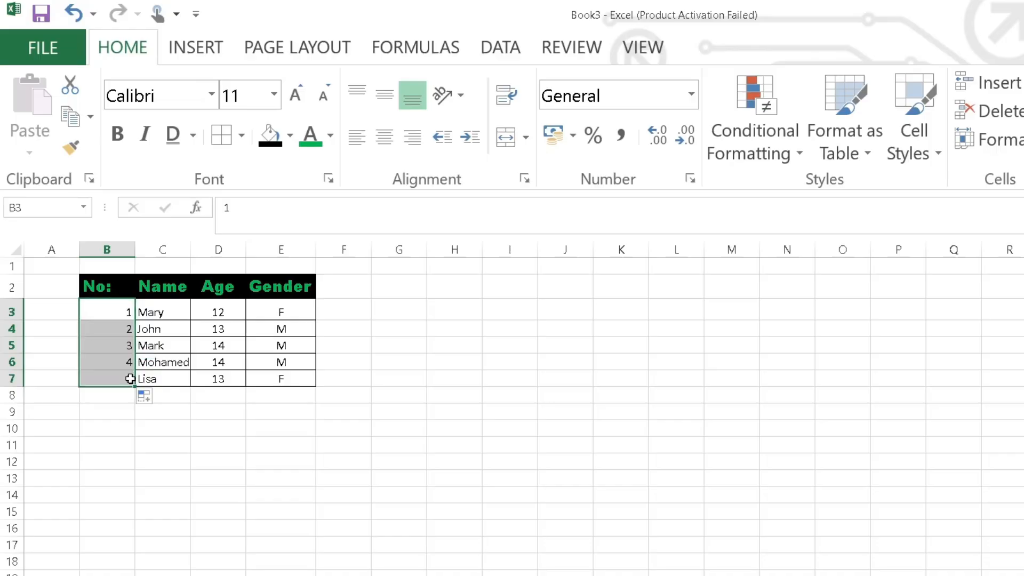
pyautogui.click(460, 457)
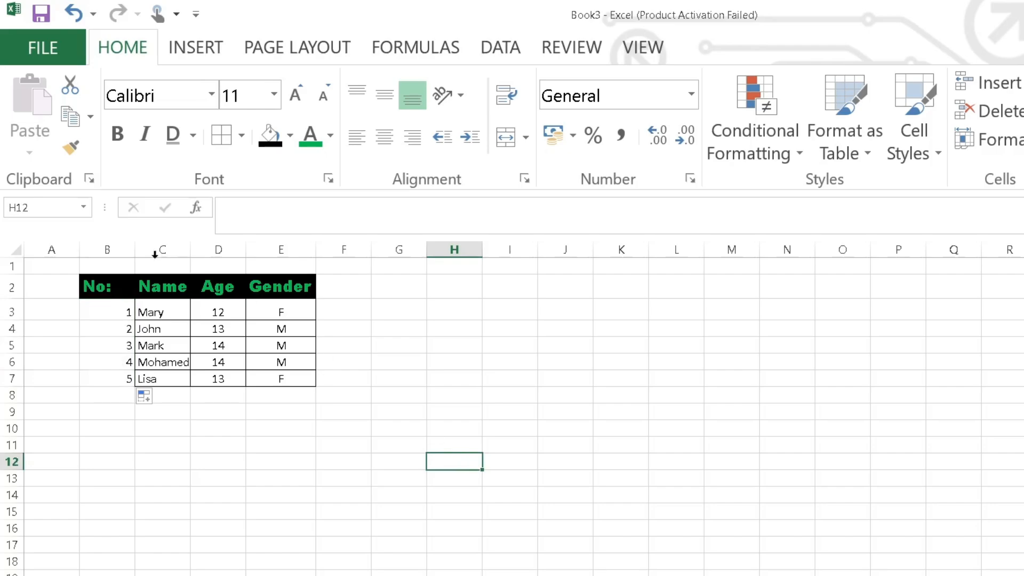
# Step: Center the whole of column B horizontally
pyautogui.click(115, 245)
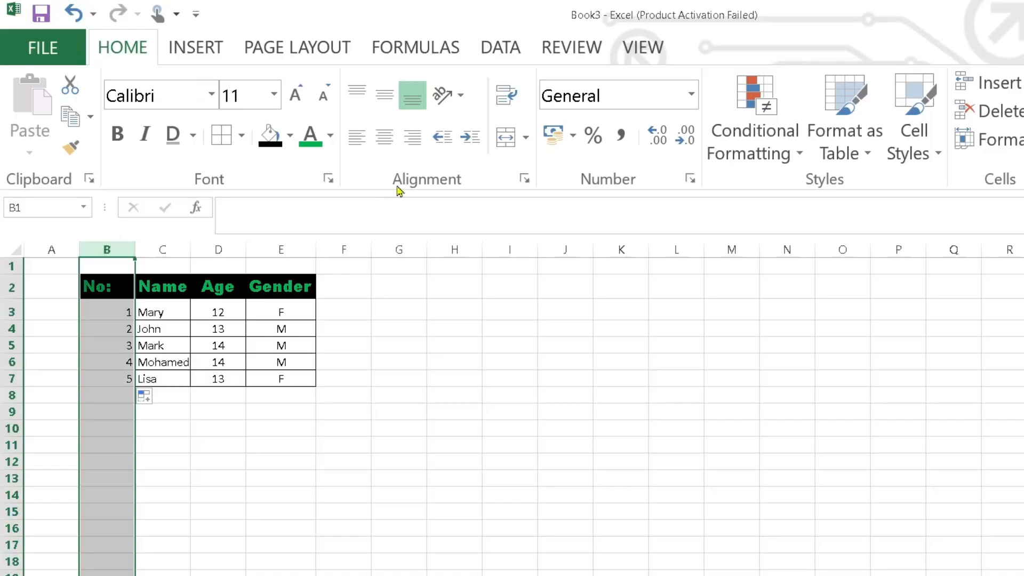
pyautogui.click(385, 138)
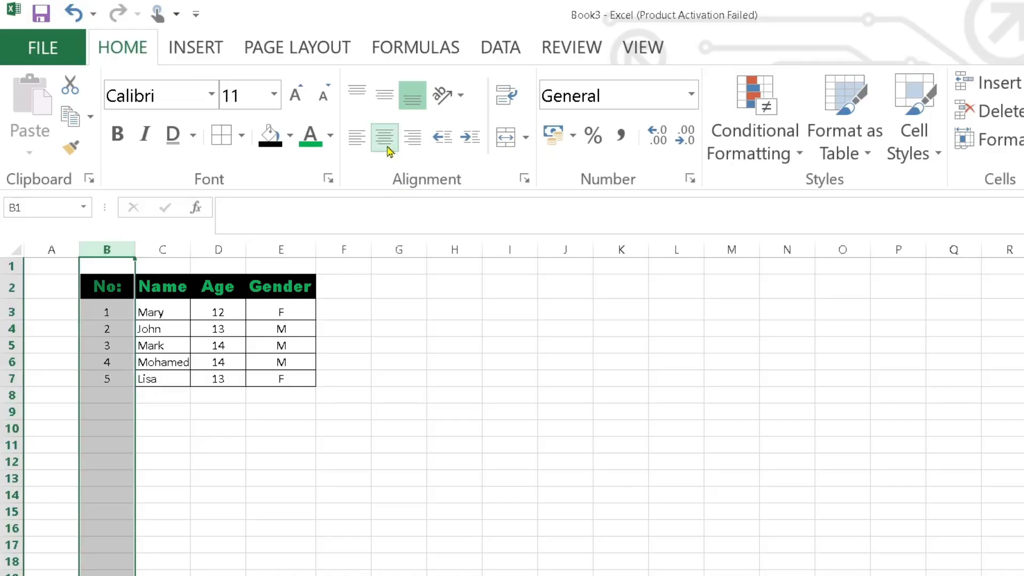
pyautogui.click(376, 364)
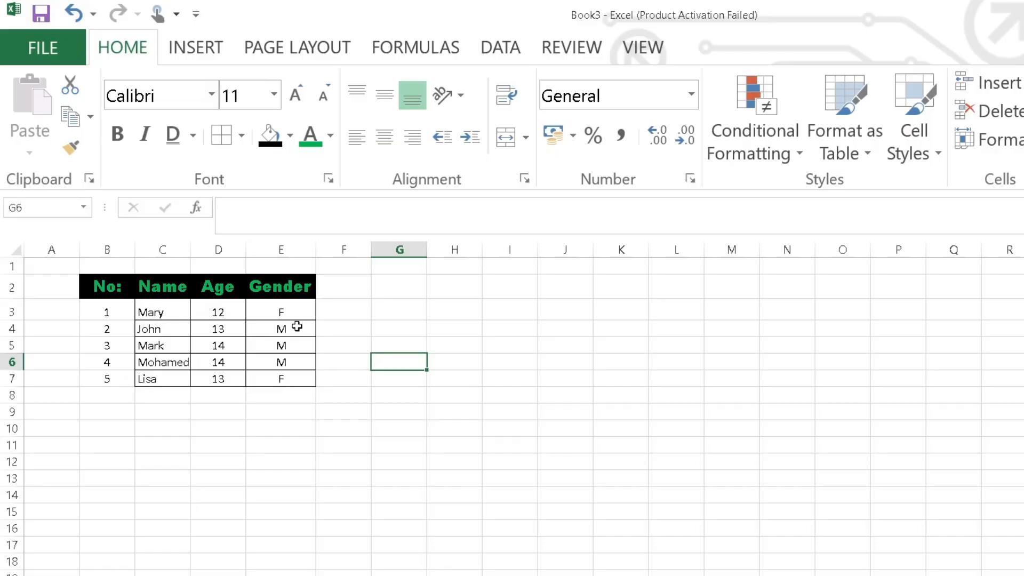
# Step: Apply All Borders to the table's data range B3:E7
pyautogui.click(115, 305)
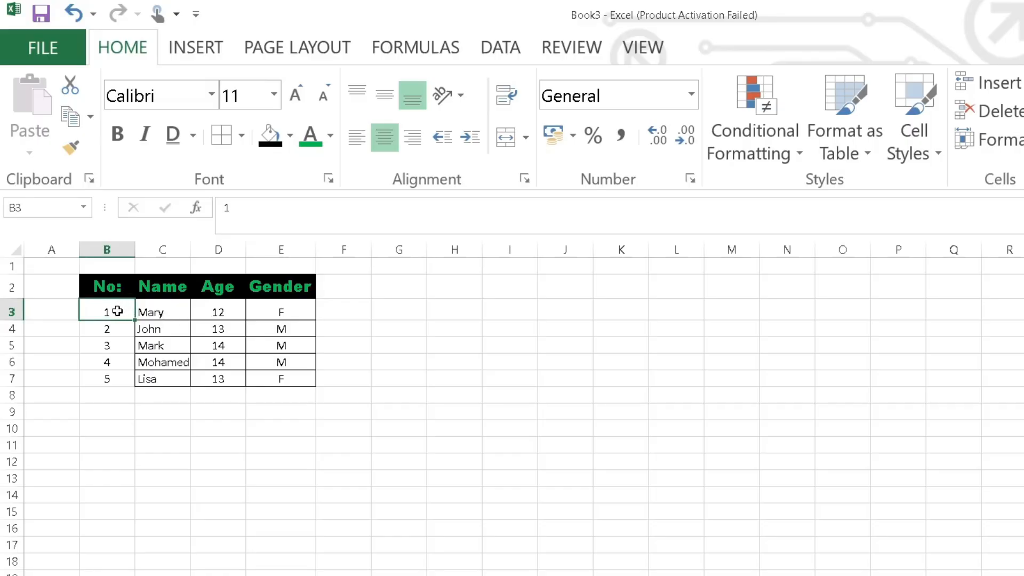
pyautogui.moveTo(118, 311); pyautogui.dragTo(294, 380)
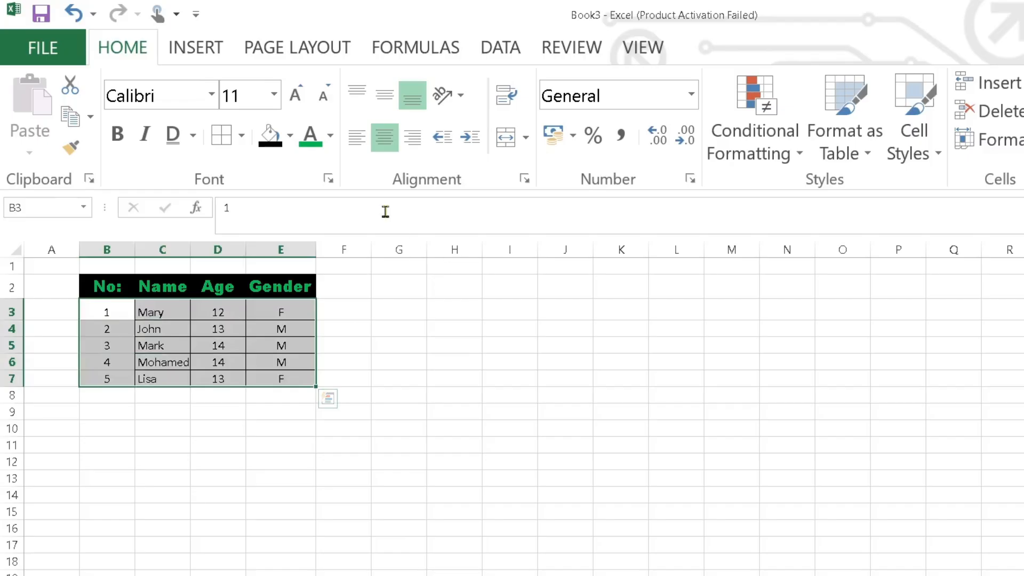
pyautogui.click(242, 137)
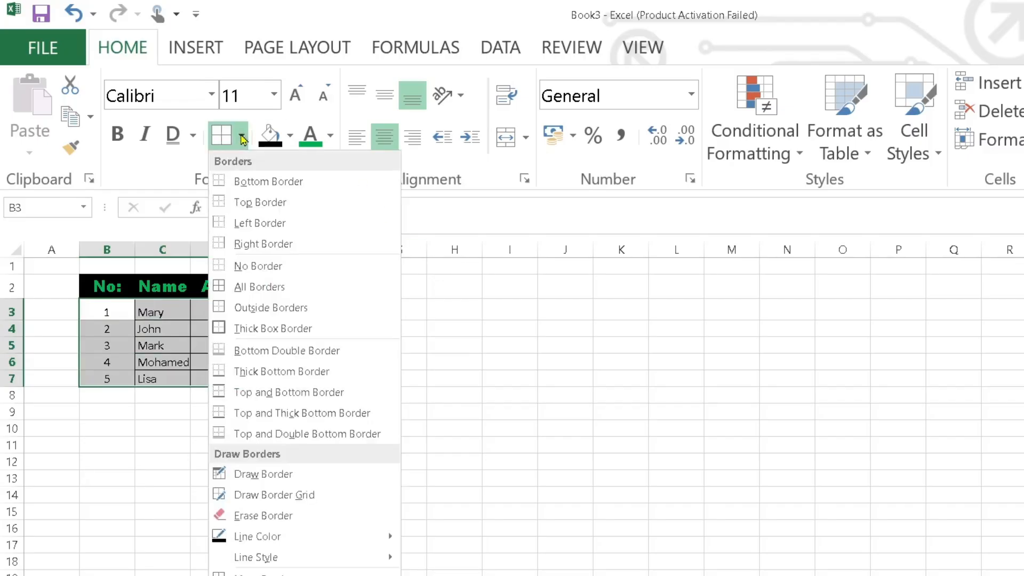
pyautogui.click(262, 287)
pyautogui.click(255, 462)
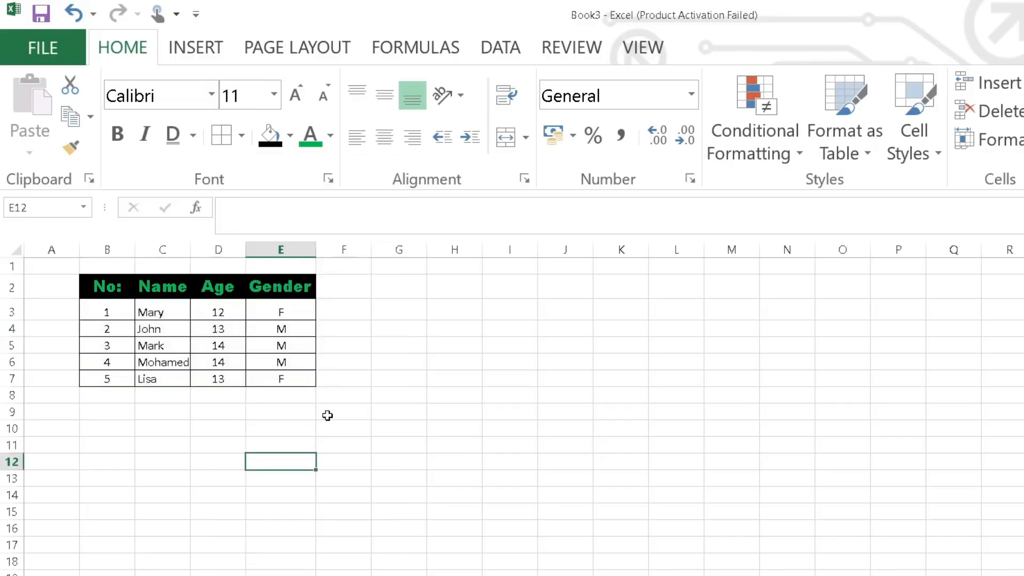
# Step: Enter "Monday" in cell G3 and "Tuesday" in cell G4
pyautogui.click(399, 309)
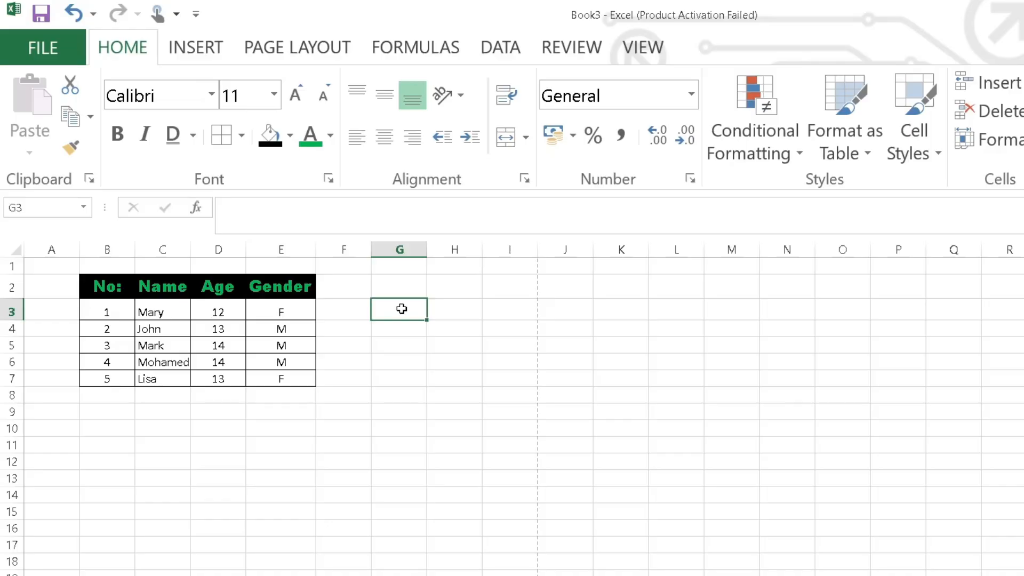
pyautogui.write('Monday')
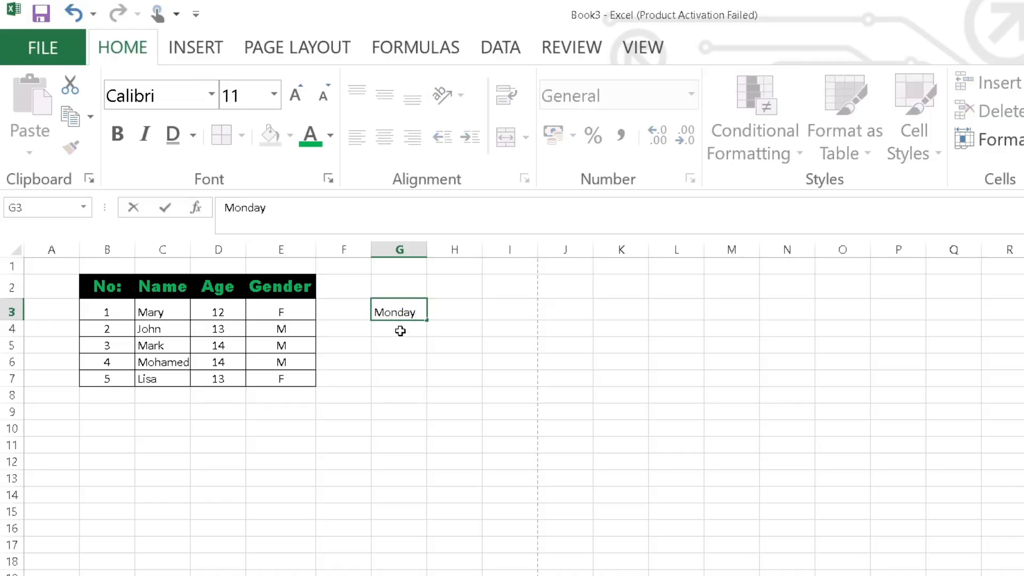
pyautogui.click(400, 330)
pyautogui.write('t')
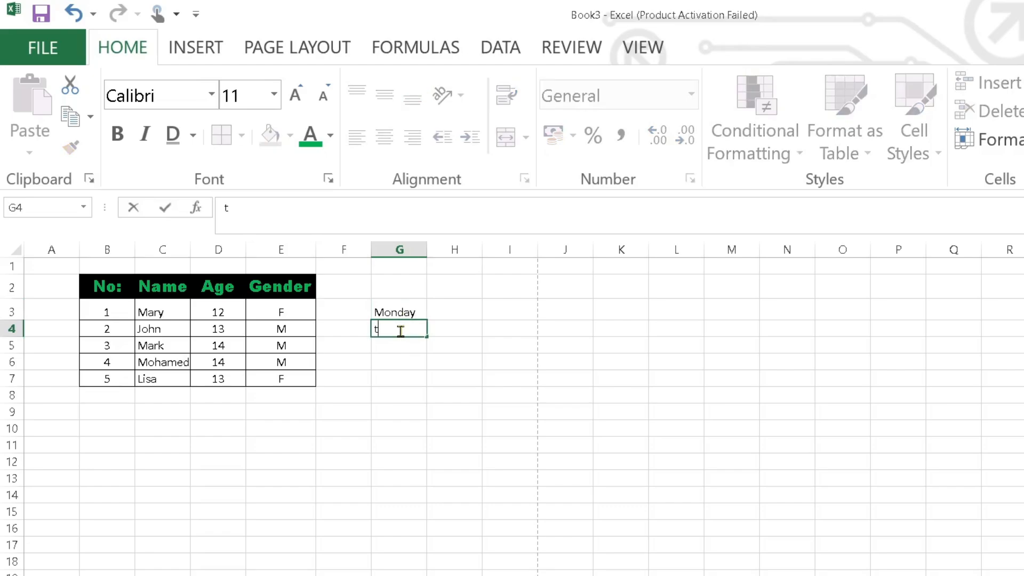
pyautogui.write('uesday')
pyautogui.click(402, 361)
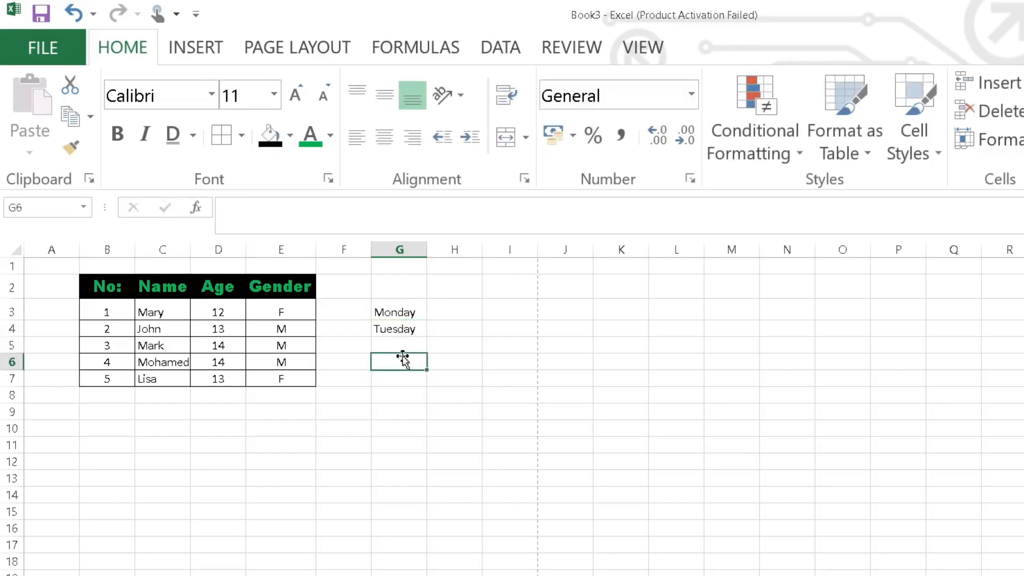
# Step: Extend the weekday series from G3:G4 down to G11 with AutoFill
pyautogui.click(407, 315)
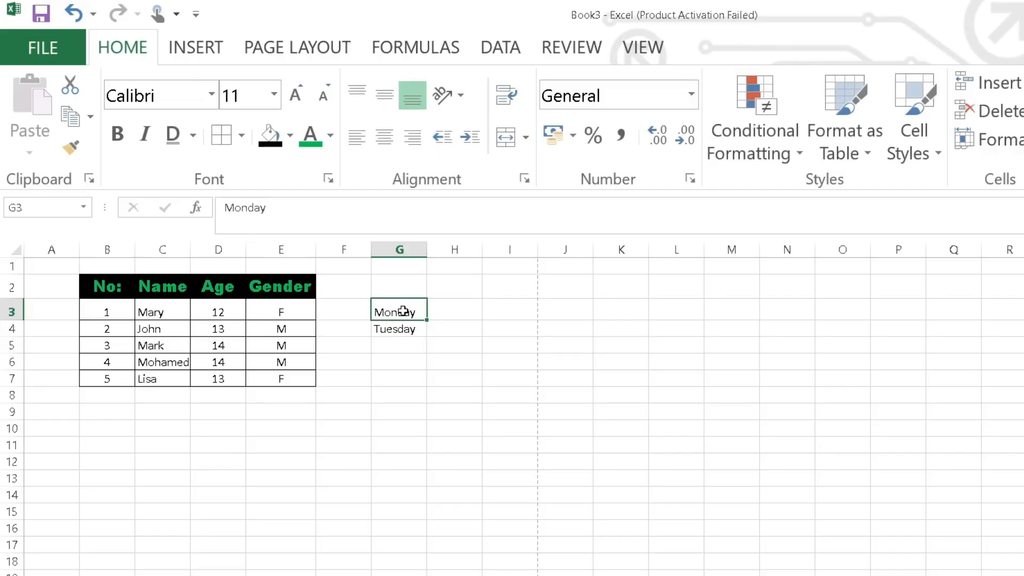
pyautogui.moveTo(403, 312); pyautogui.dragTo(404, 326)
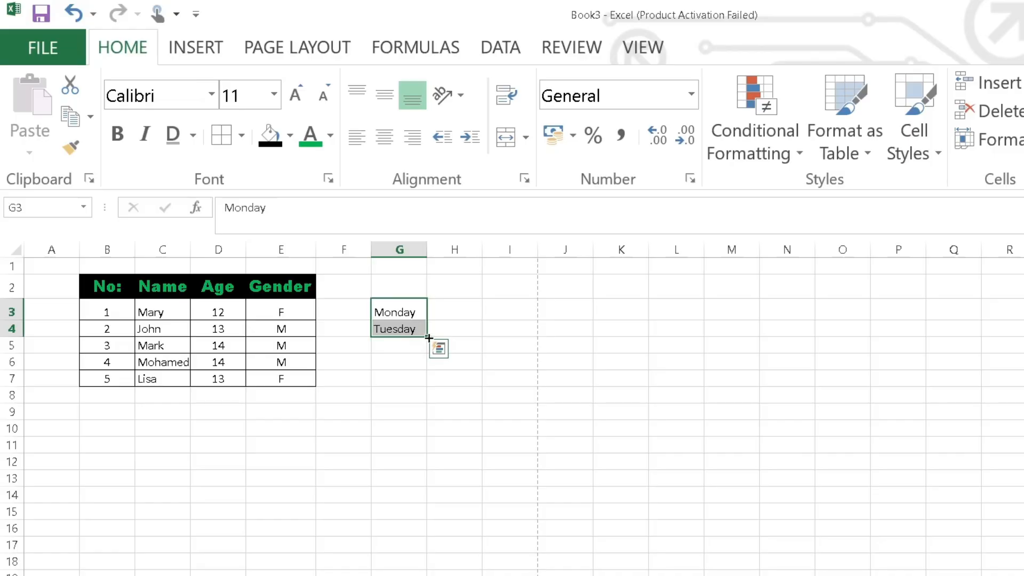
pyautogui.moveTo(429, 337); pyautogui.dragTo(429, 451)
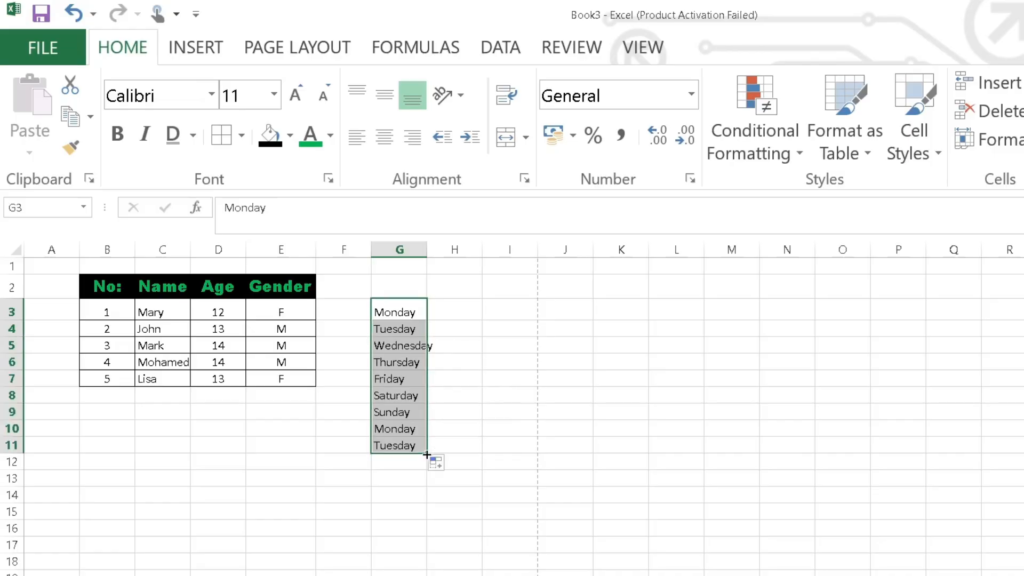
pyautogui.click(480, 392)
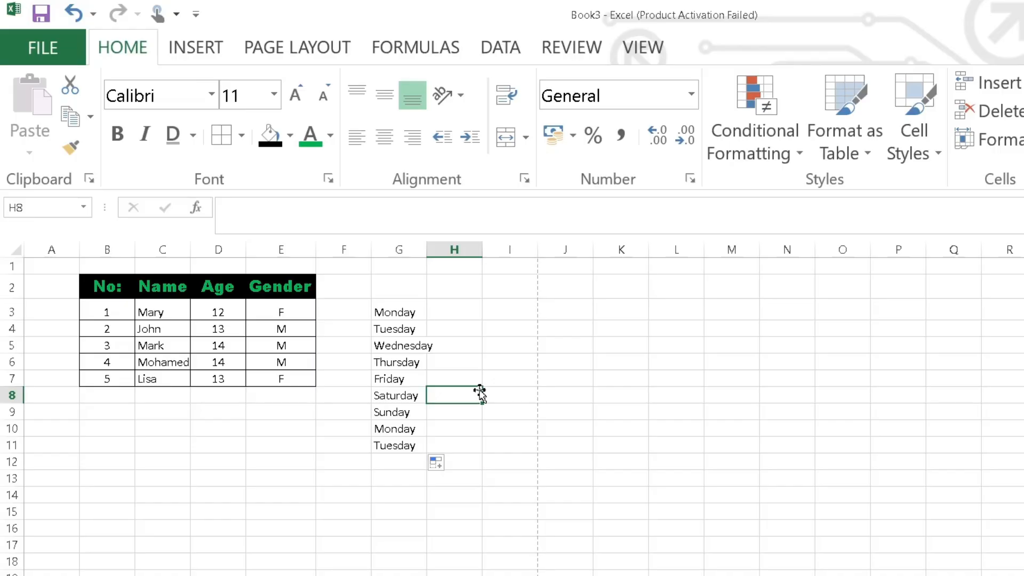
# Step: Undo the weekday AutoFill and the weekday entries in column G
pyautogui.hotkey('ctrl', 'z')
pyautogui.hotkey('ctrl', 'z')
pyautogui.click(452, 459)
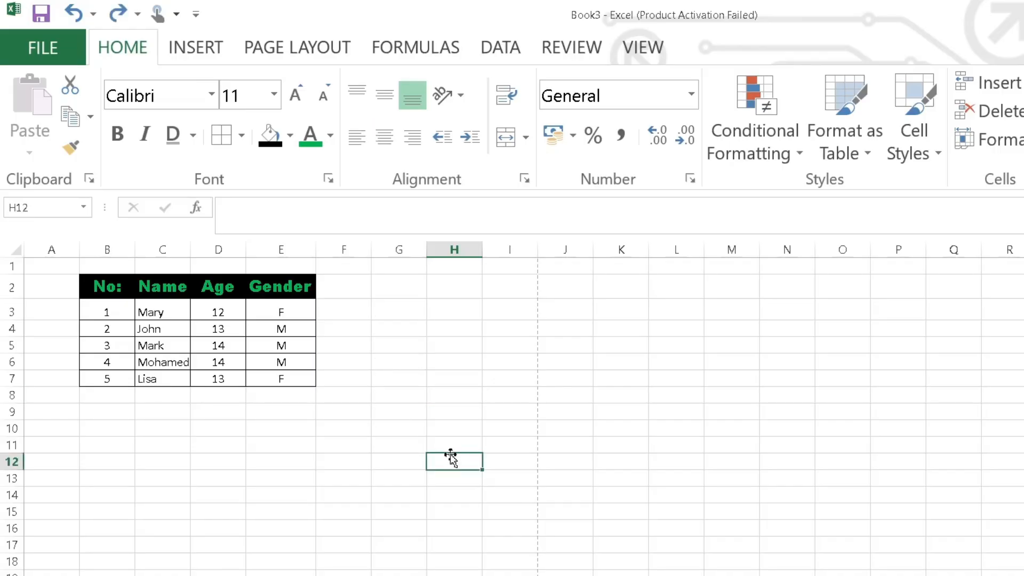
# Step: Enter the title "Names of Students" in cell B1 above the table
pyautogui.click(107, 268)
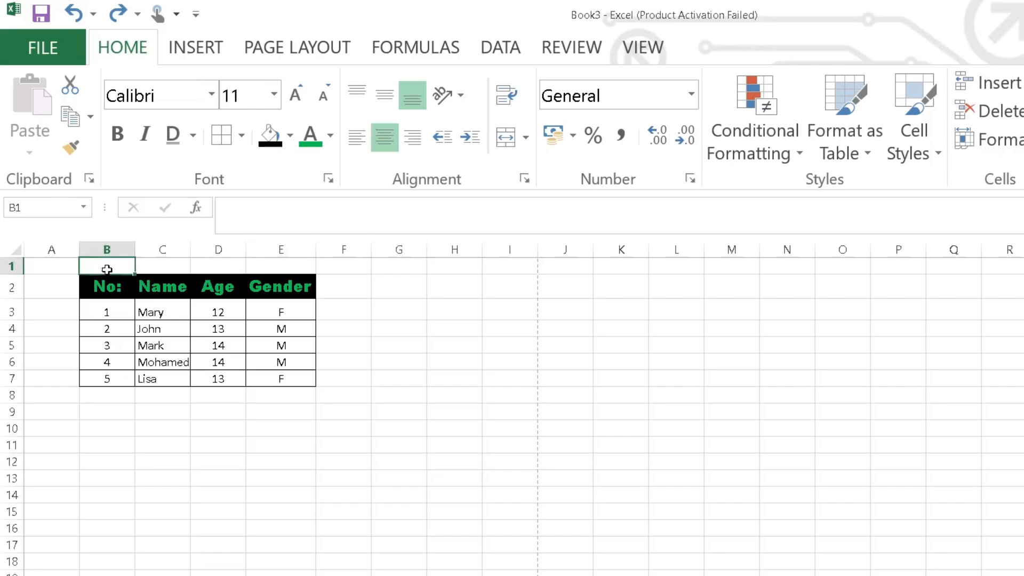
pyautogui.write('Nam')
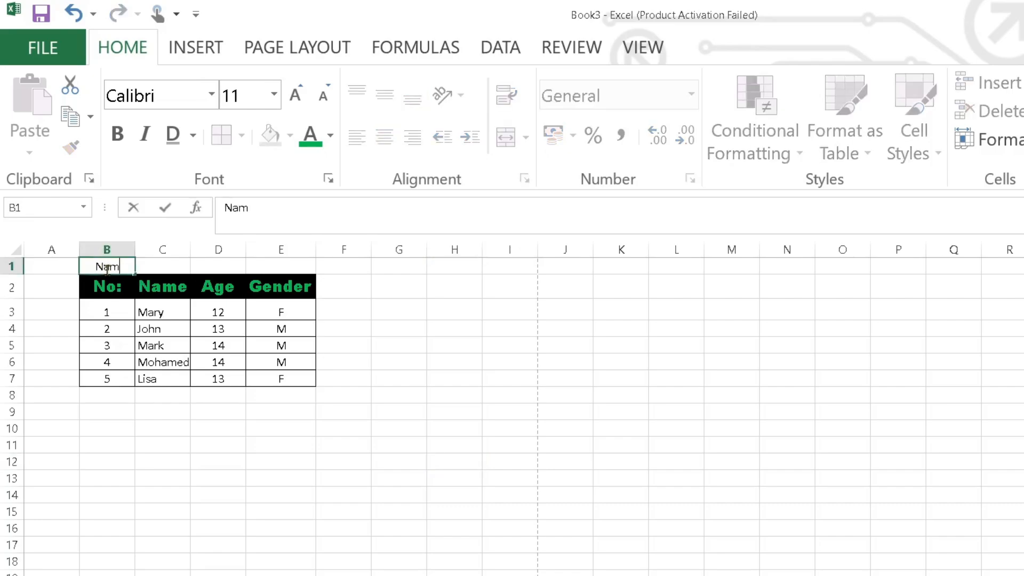
pyautogui.write('es of Studen')
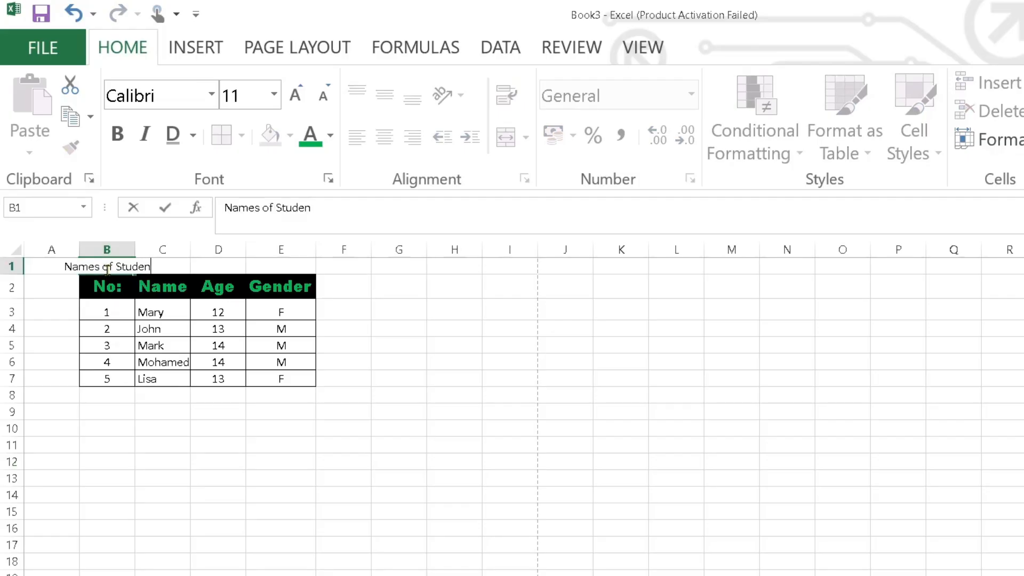
pyautogui.write('ts')
pyautogui.click(192, 457)
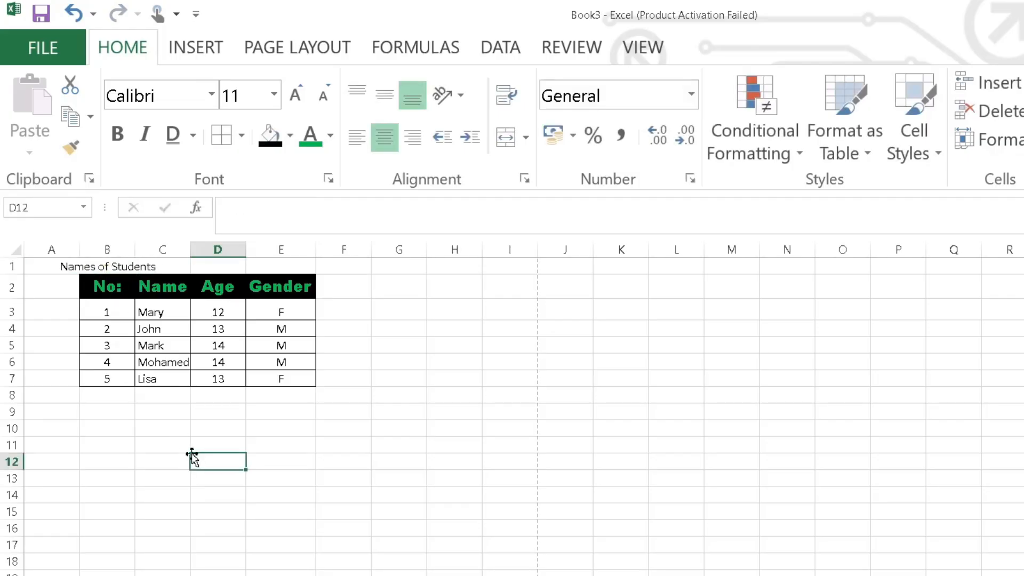
# Step: Merge and center the title "Names of Students" across cells B1:E1 above the table
pyautogui.click(115, 267)
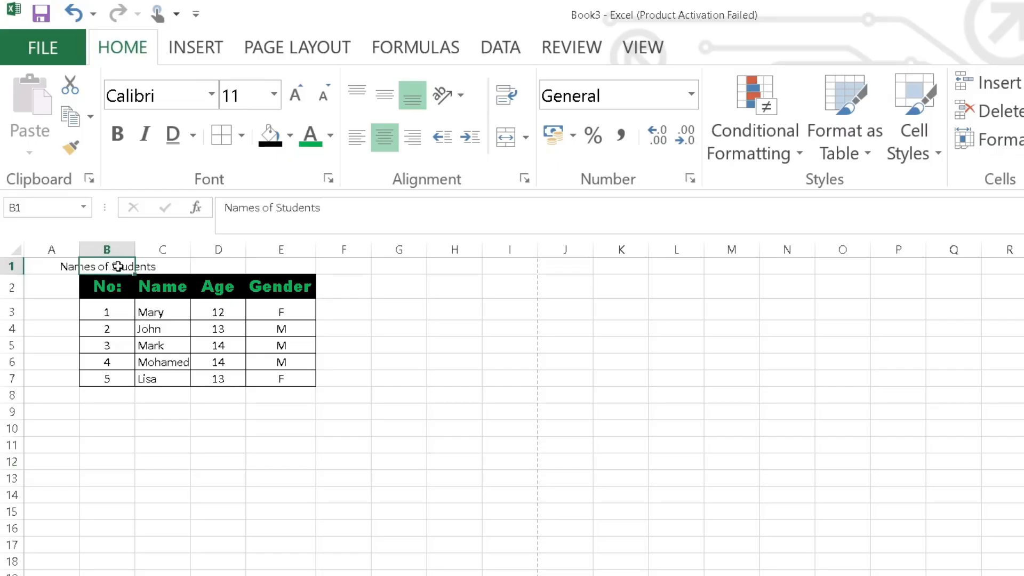
pyautogui.moveTo(118, 266); pyautogui.dragTo(264, 275)
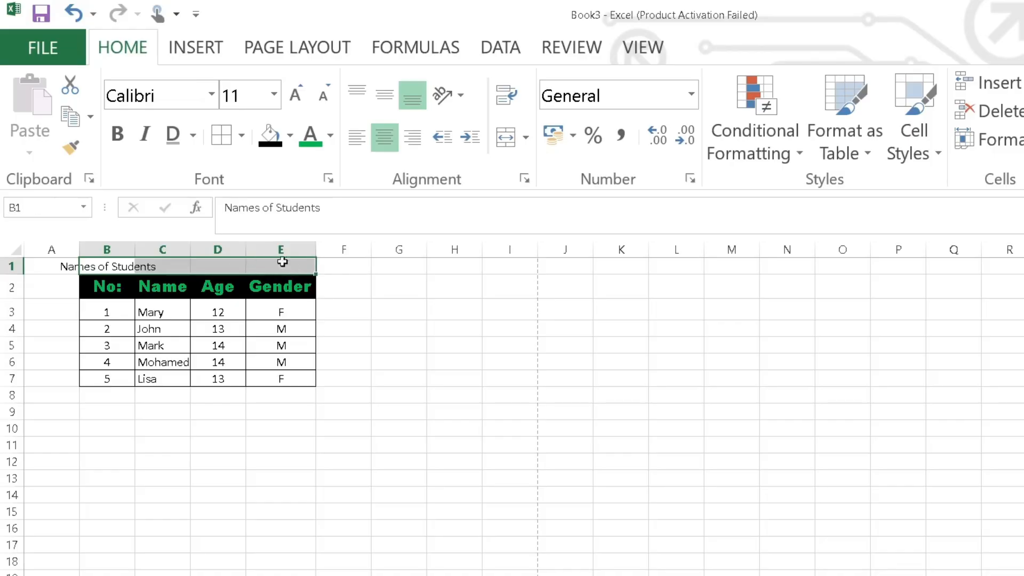
pyautogui.click(527, 142)
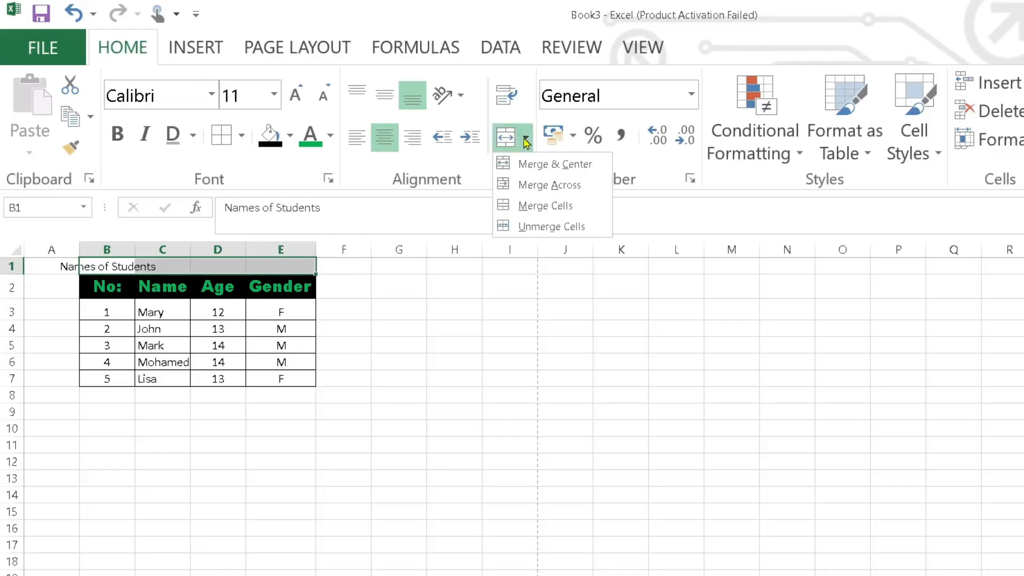
pyautogui.click(535, 167)
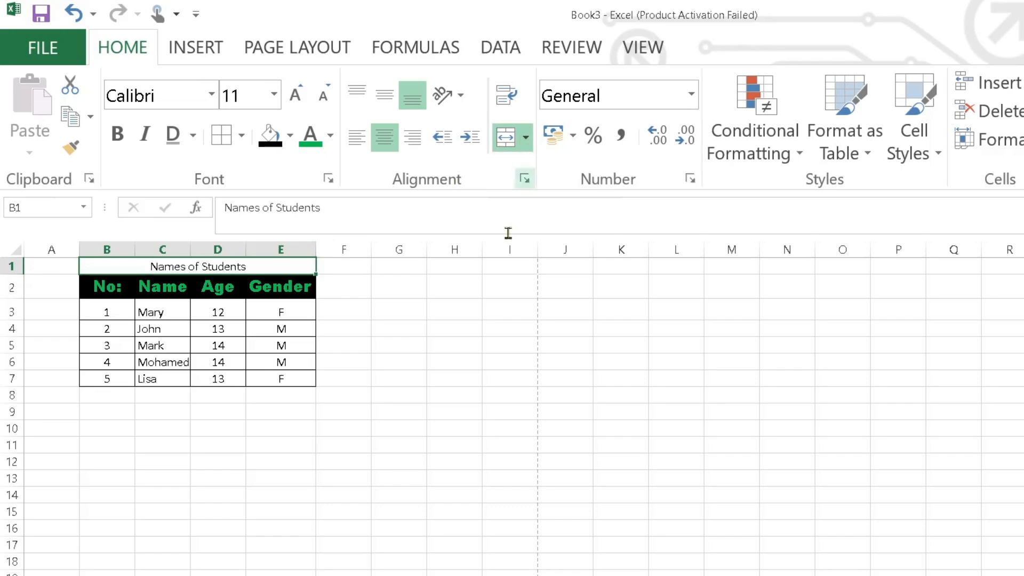
pyautogui.click(467, 369)
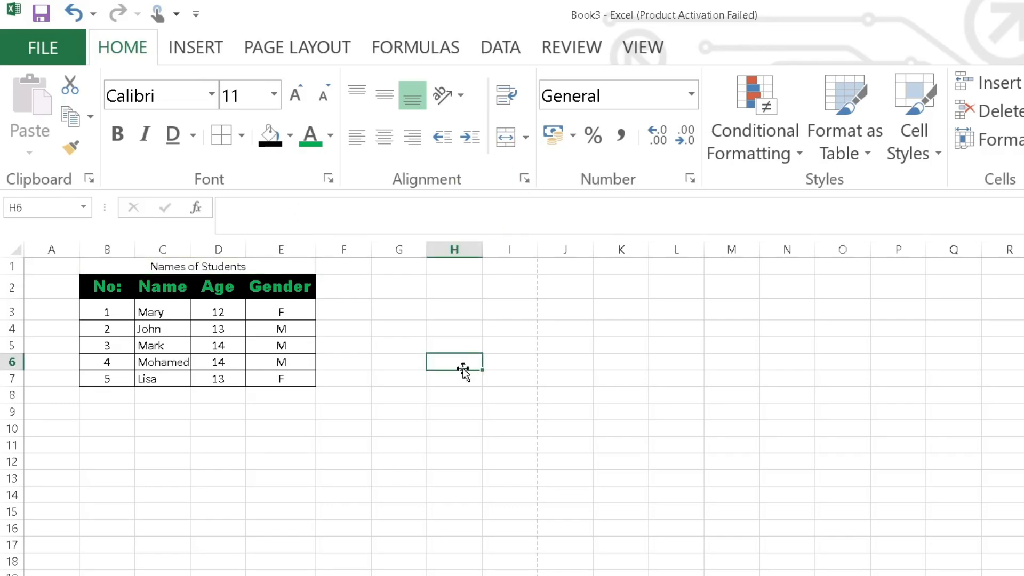
# Step: Make the title text "Names of Students" bold and set its font size to 16
pyautogui.click(262, 268)
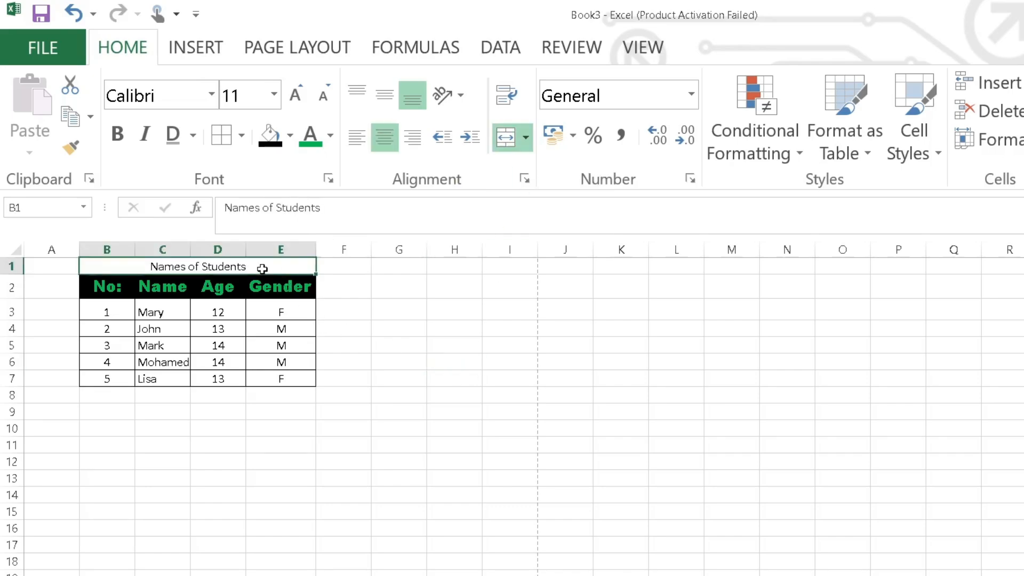
pyautogui.doubleClick(262, 269)
pyautogui.moveTo(261, 269); pyautogui.dragTo(124, 264)
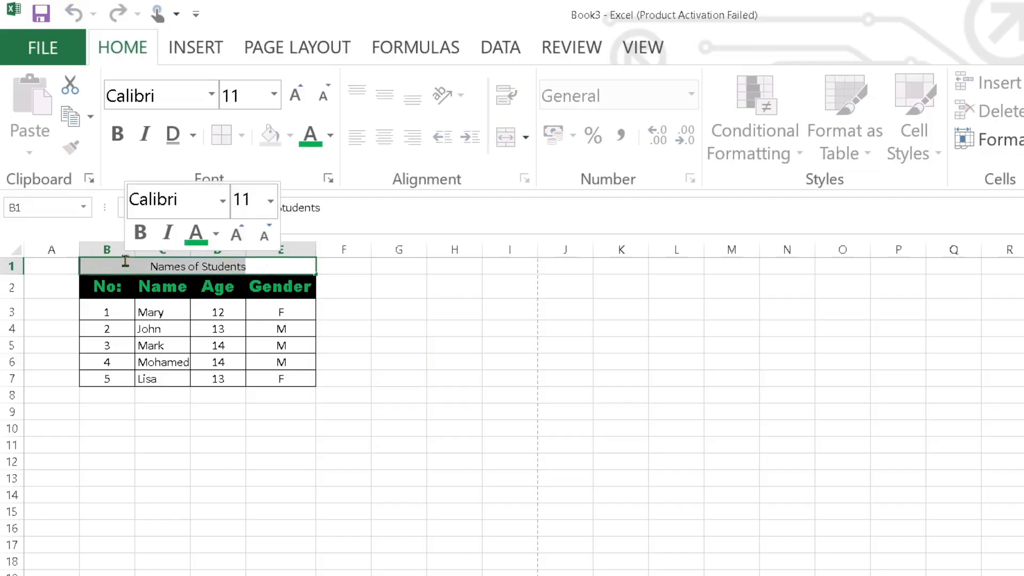
pyautogui.click(117, 137)
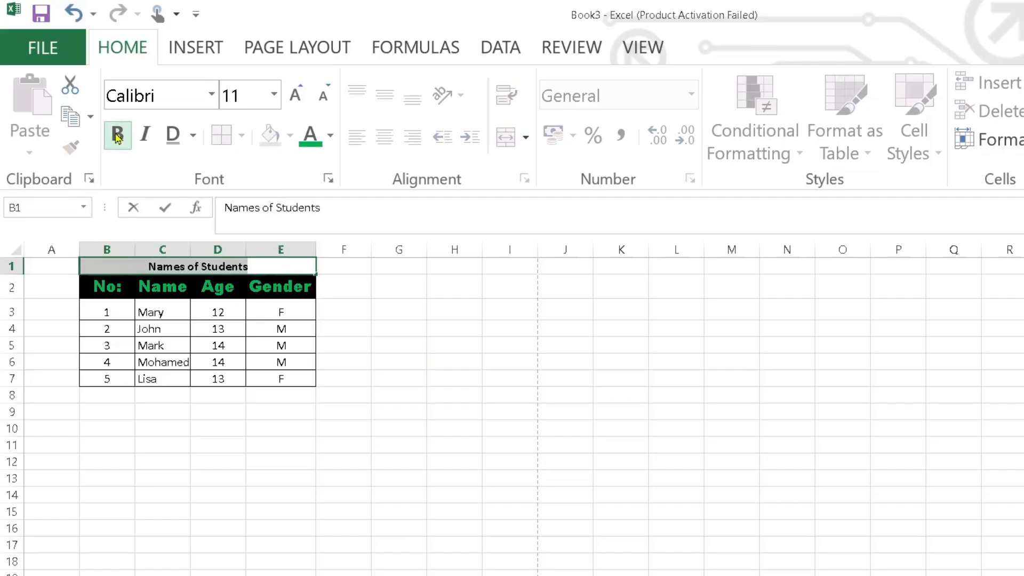
pyautogui.click(272, 94)
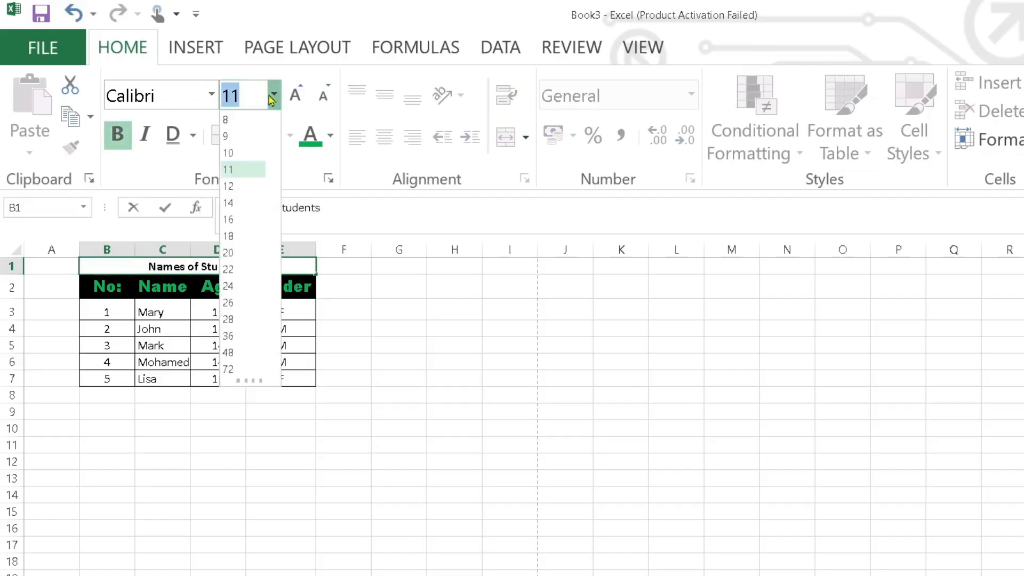
pyautogui.click(260, 219)
pyautogui.click(418, 409)
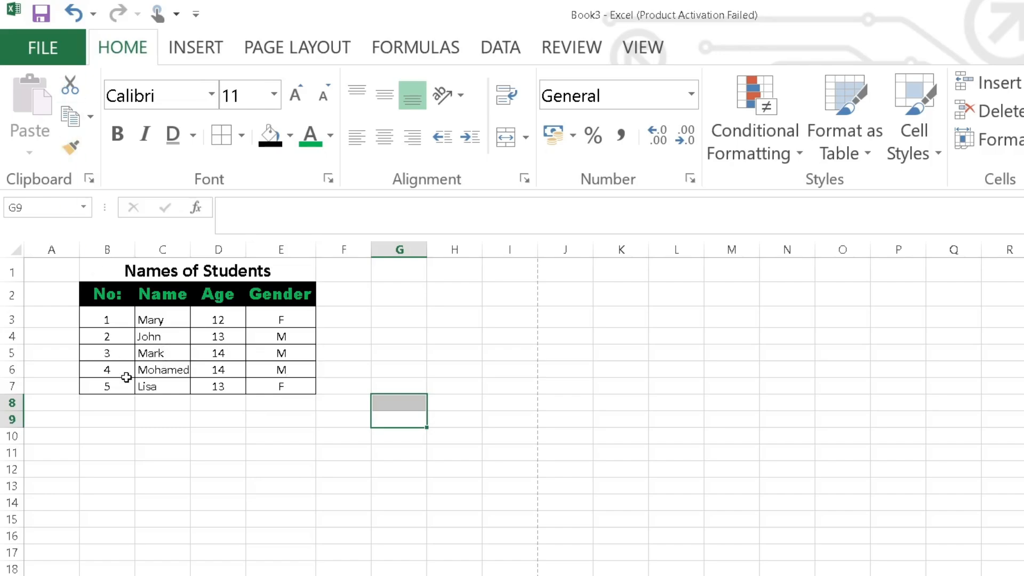
# Step: Check the print preview of the student table and return to the worksheet without printing
pyautogui.click(36, 48)
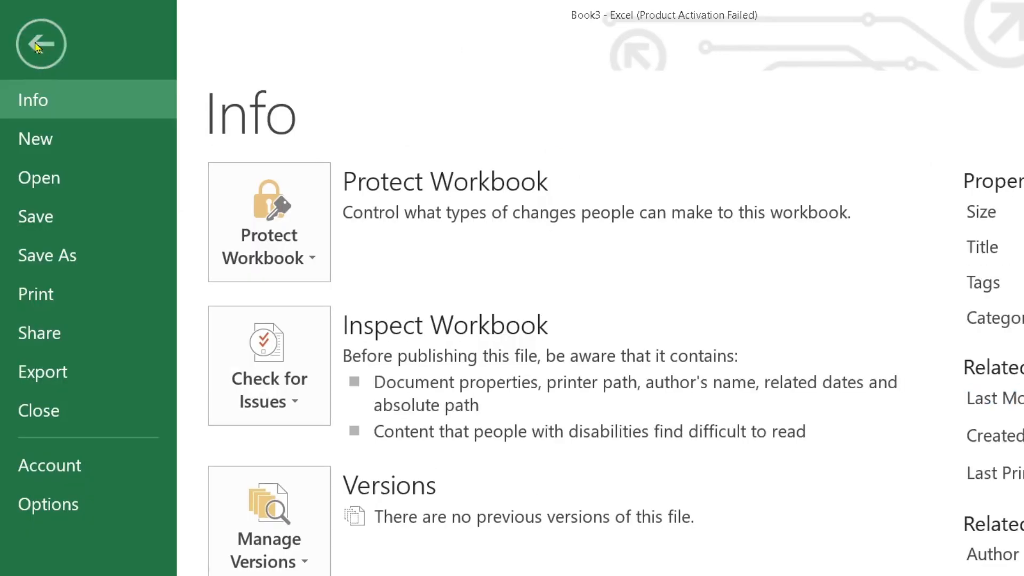
pyautogui.click(78, 298)
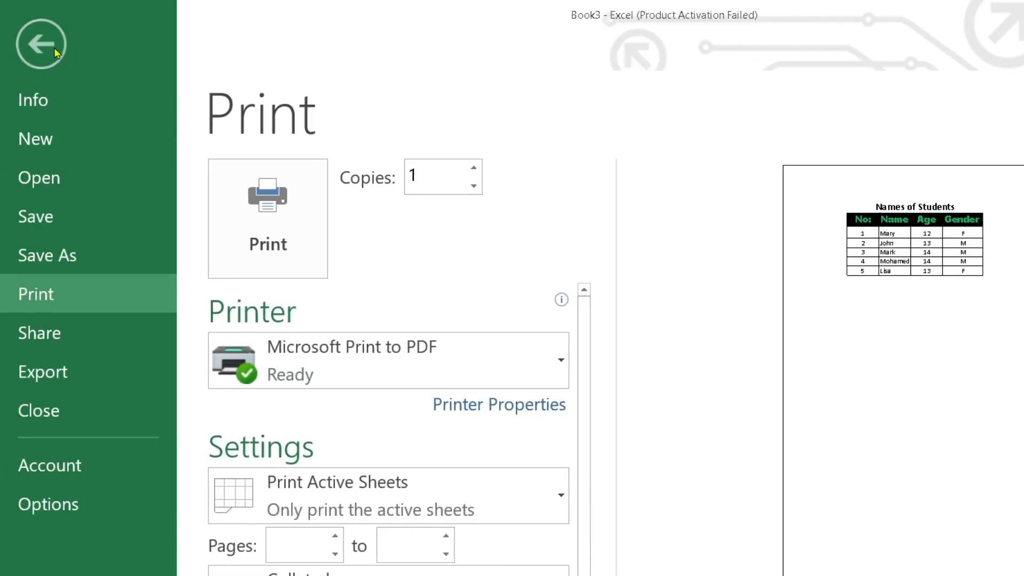
pyautogui.click(55, 50)
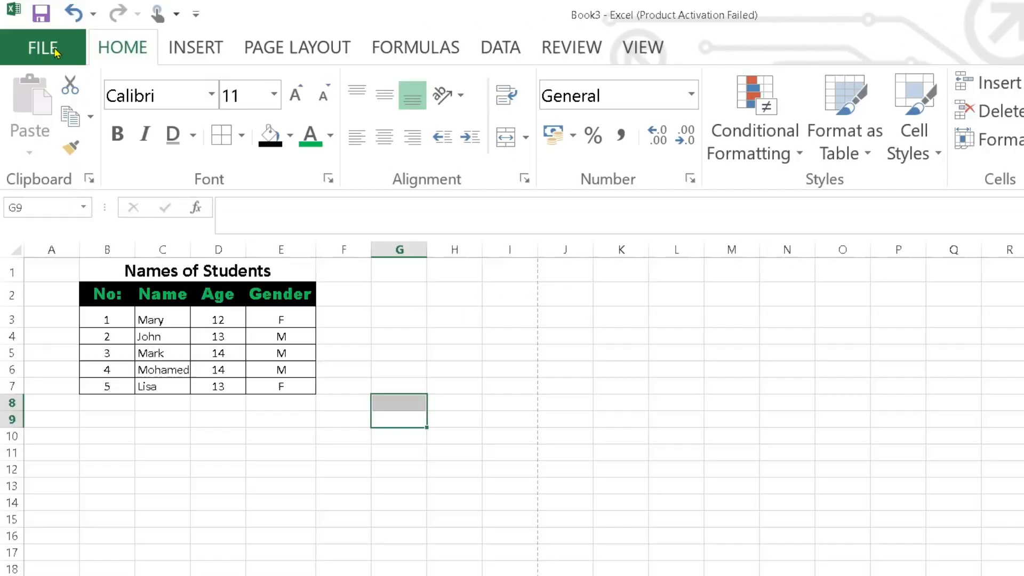